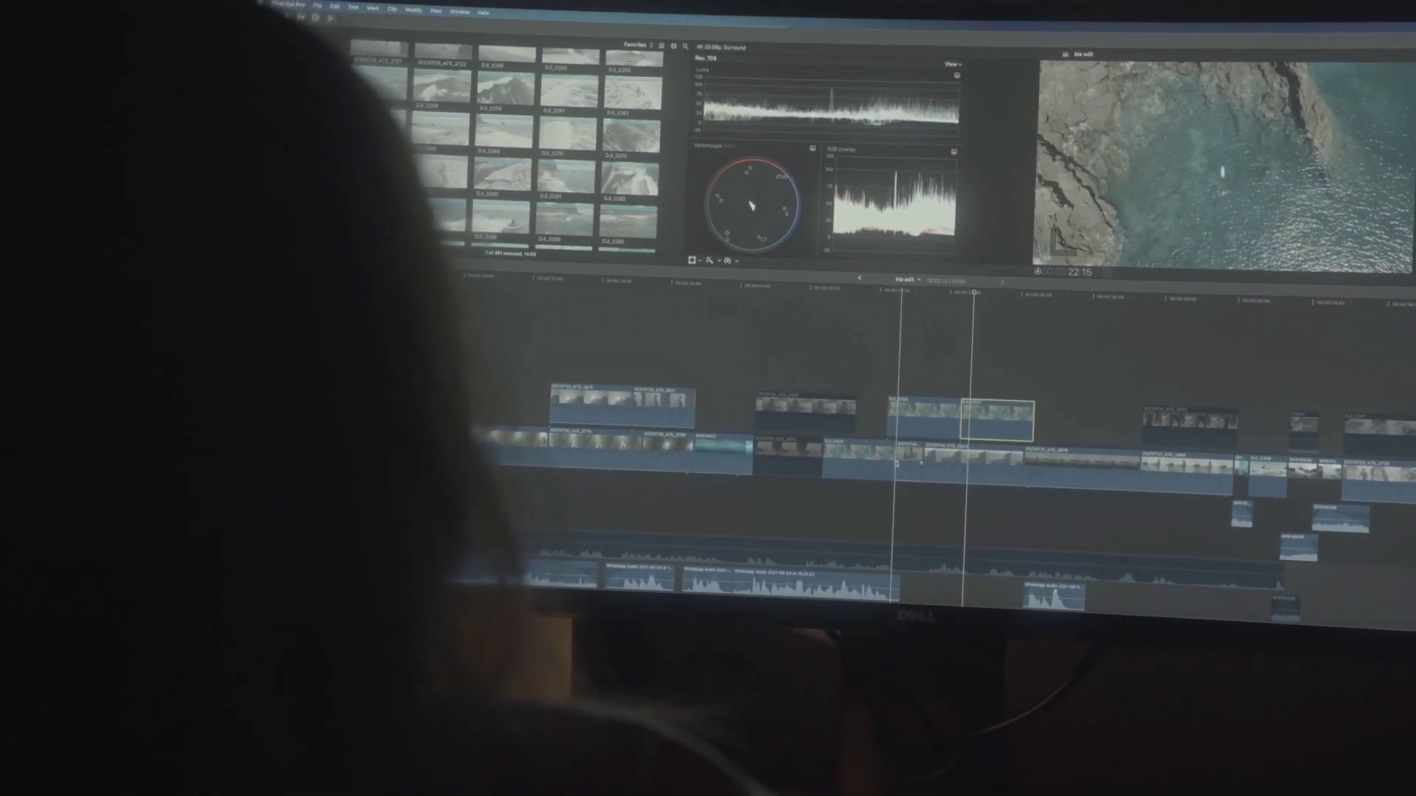
- Add the existing 'webcam testing' Video Capture Device source to the 'testing 1' scene
{"action": "left_click_drag", "start_coordinate": [958, 451], "coordinate": [975, 450]}
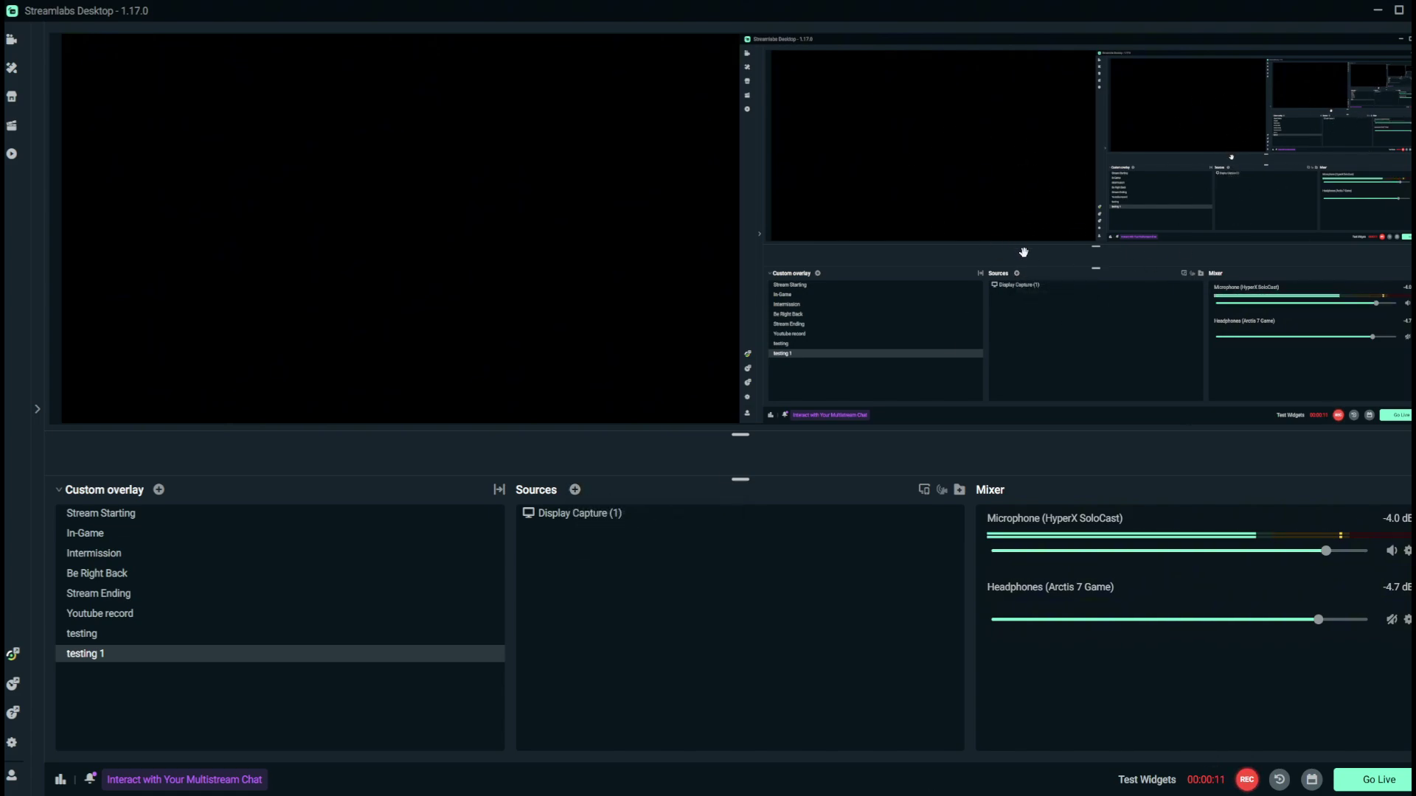
{"action": "left_click", "coordinate": [574, 489]}
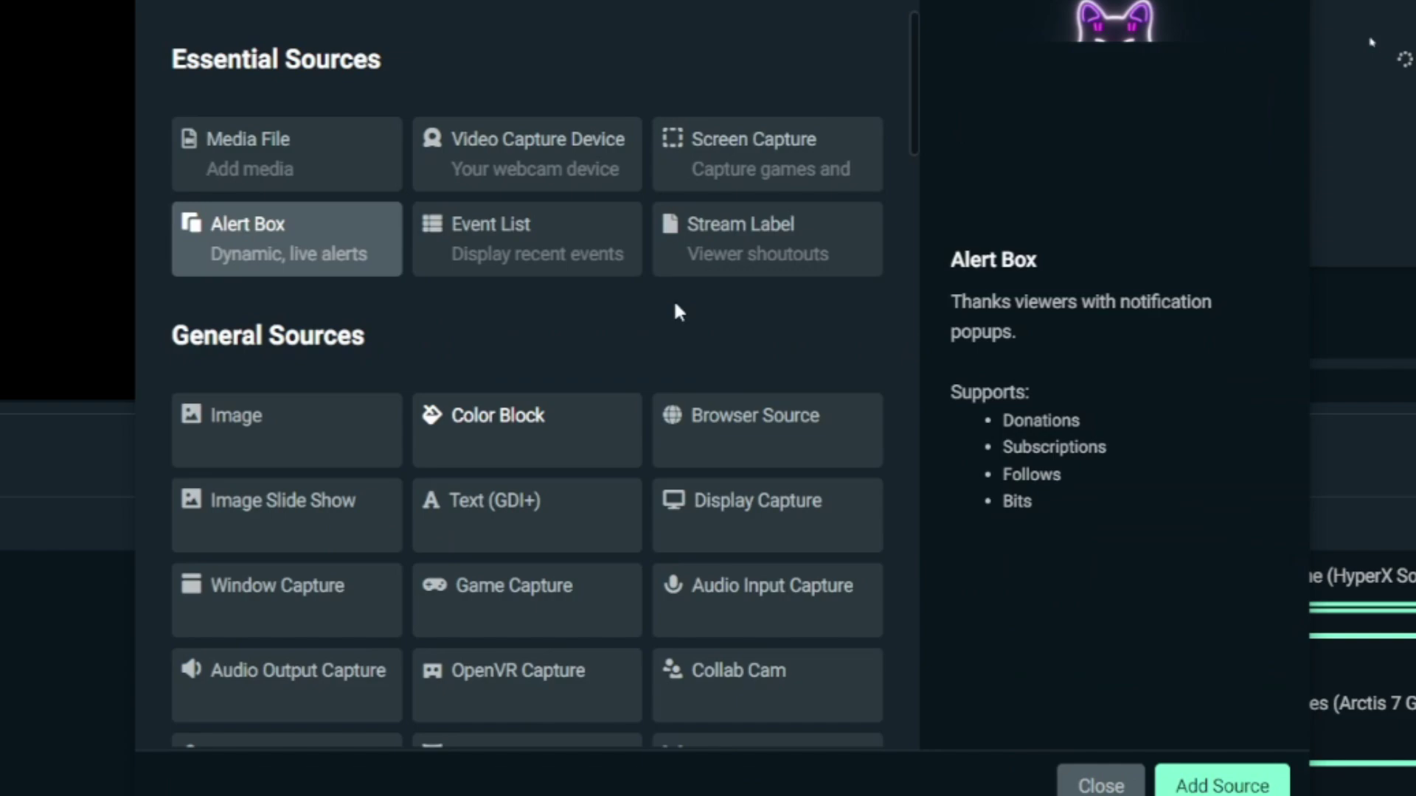
{"action": "left_click", "coordinate": [562, 148]}
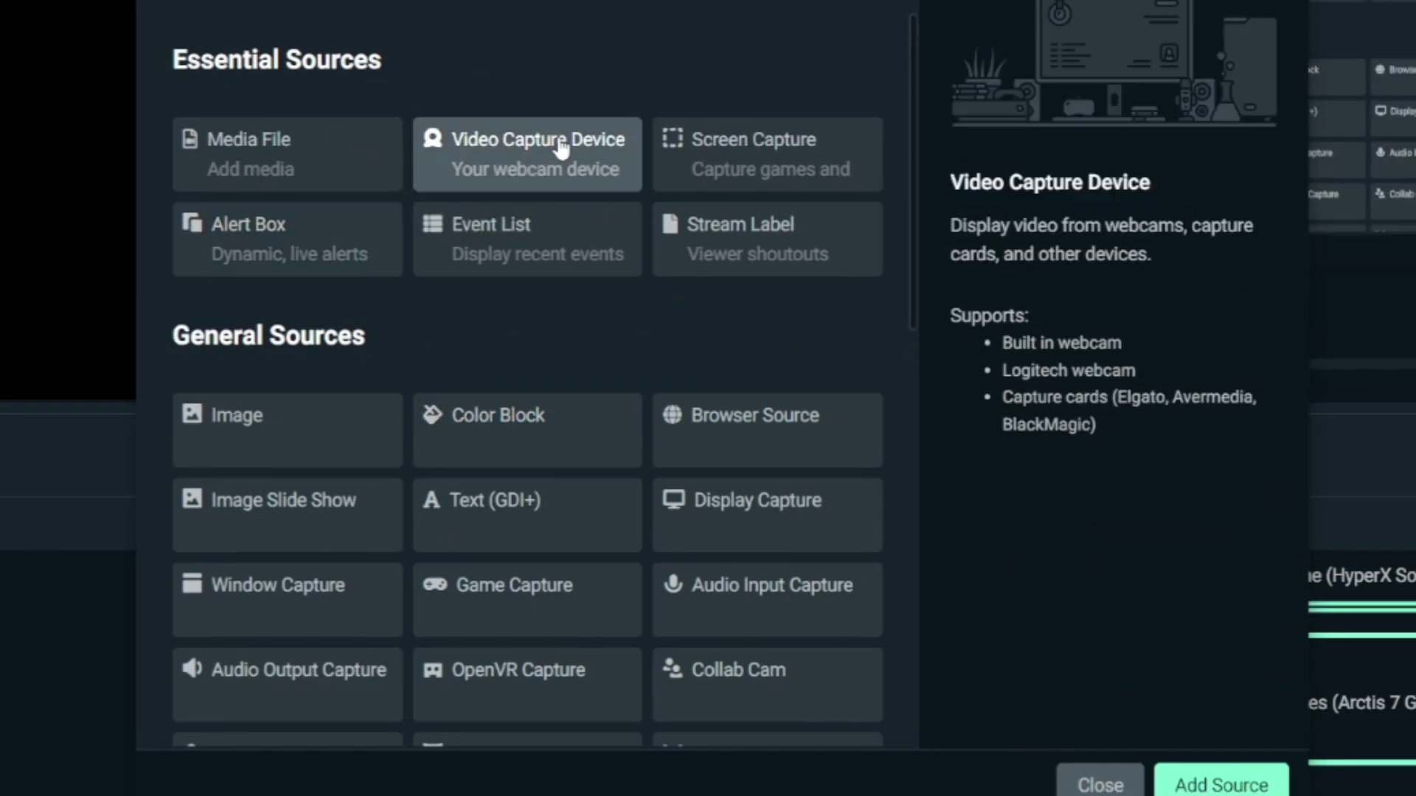
{"action": "left_click", "coordinate": [1221, 783]}
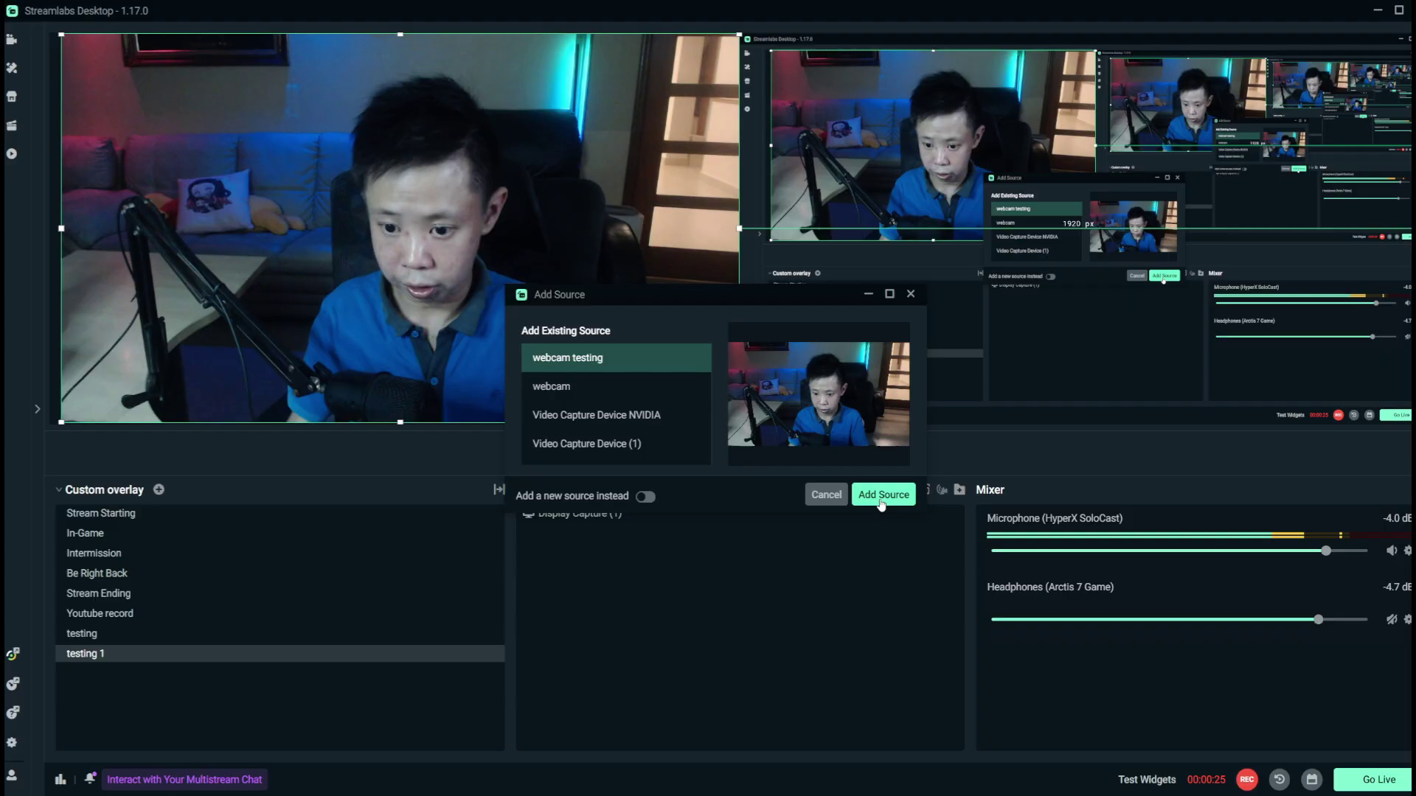
{"action": "left_click", "coordinate": [1032, 531]}
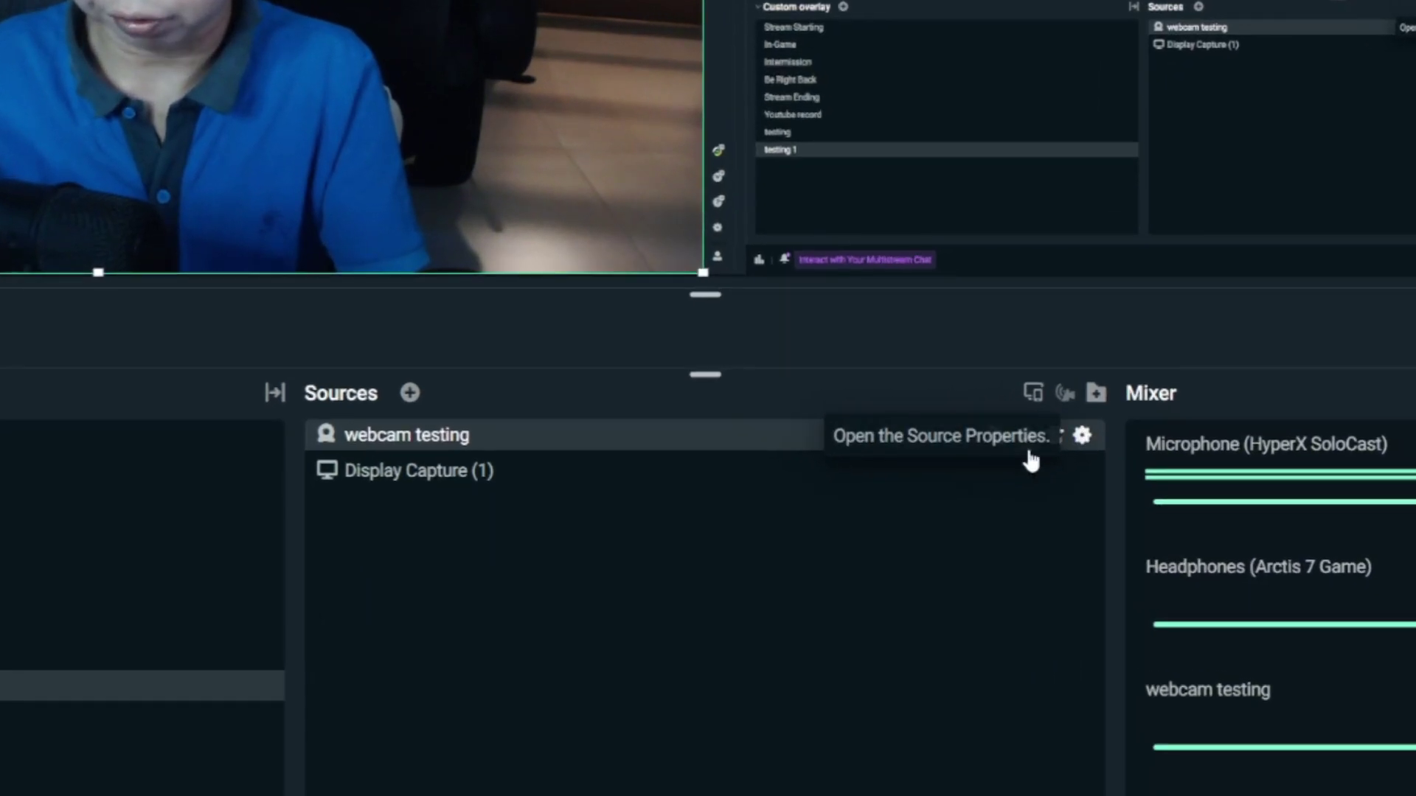
- Set the webcam source to Highest FPS, keeping Custom 1920x1080 resolution and MJPEG format
{"action": "left_click", "coordinate": [1081, 437]}
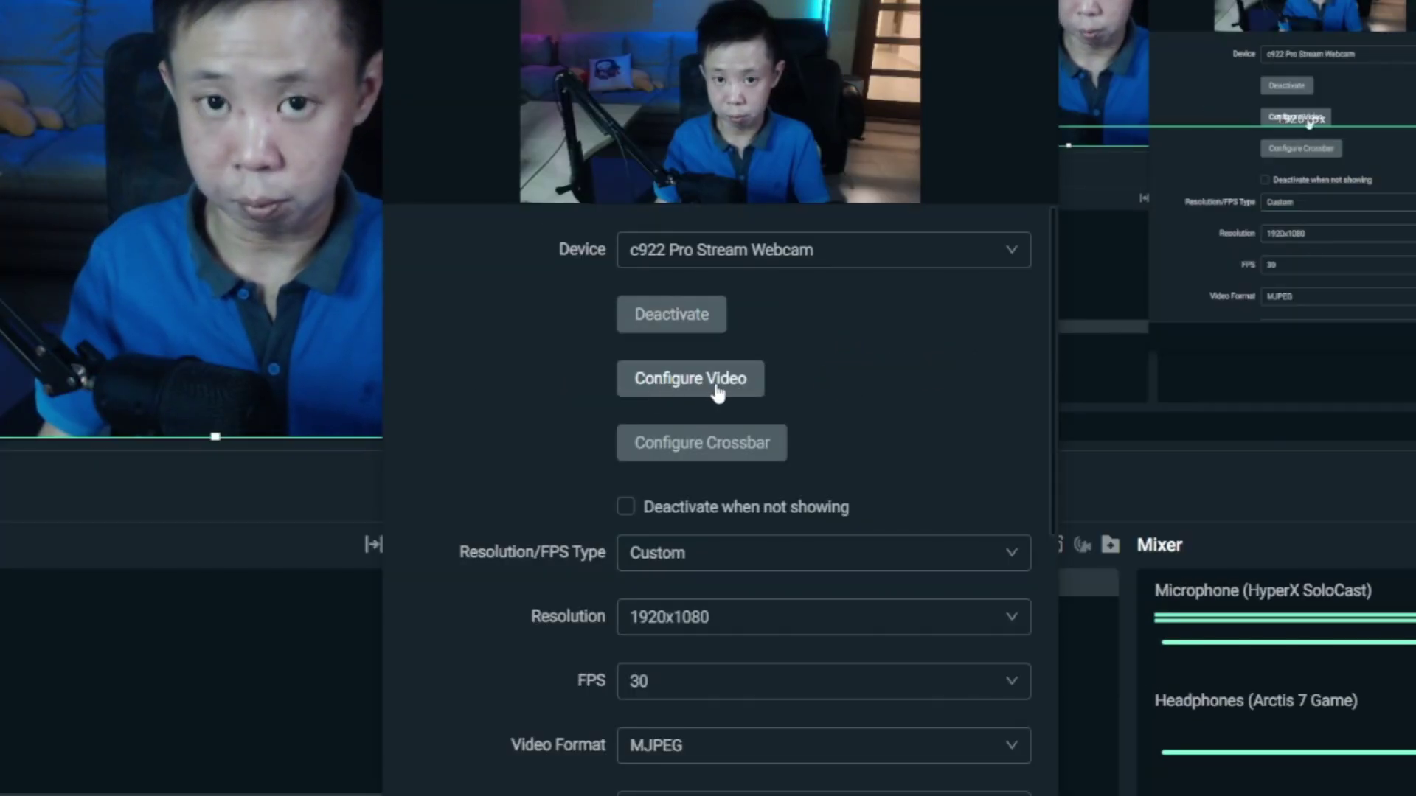
{"action": "scroll", "coordinate": [730, 383], "scroll_direction": "down", "scroll_amount": 3}
{"action": "scroll", "coordinate": [737, 354], "scroll_direction": "up", "scroll_amount": 1}
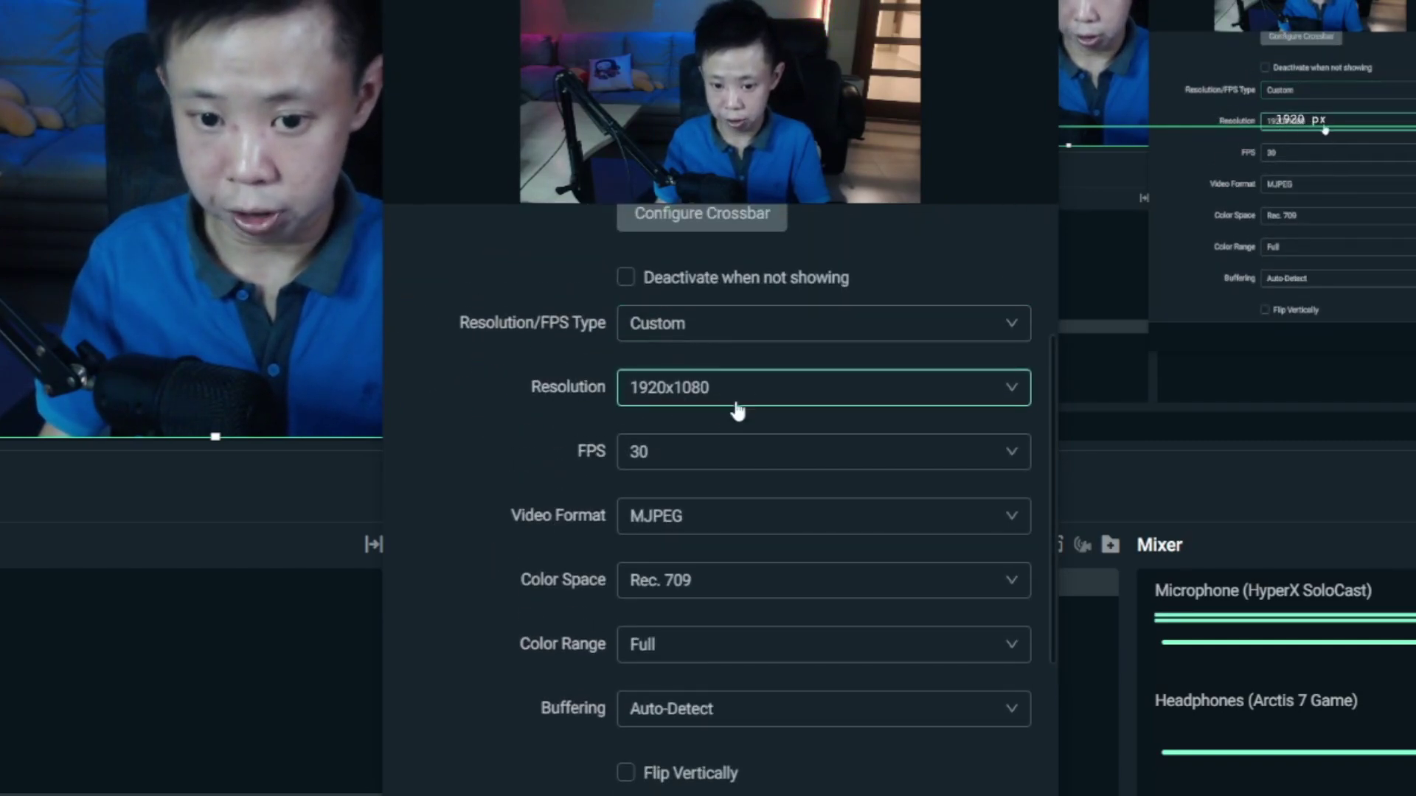
{"action": "left_click", "coordinate": [681, 464]}
{"action": "left_click", "coordinate": [686, 535]}
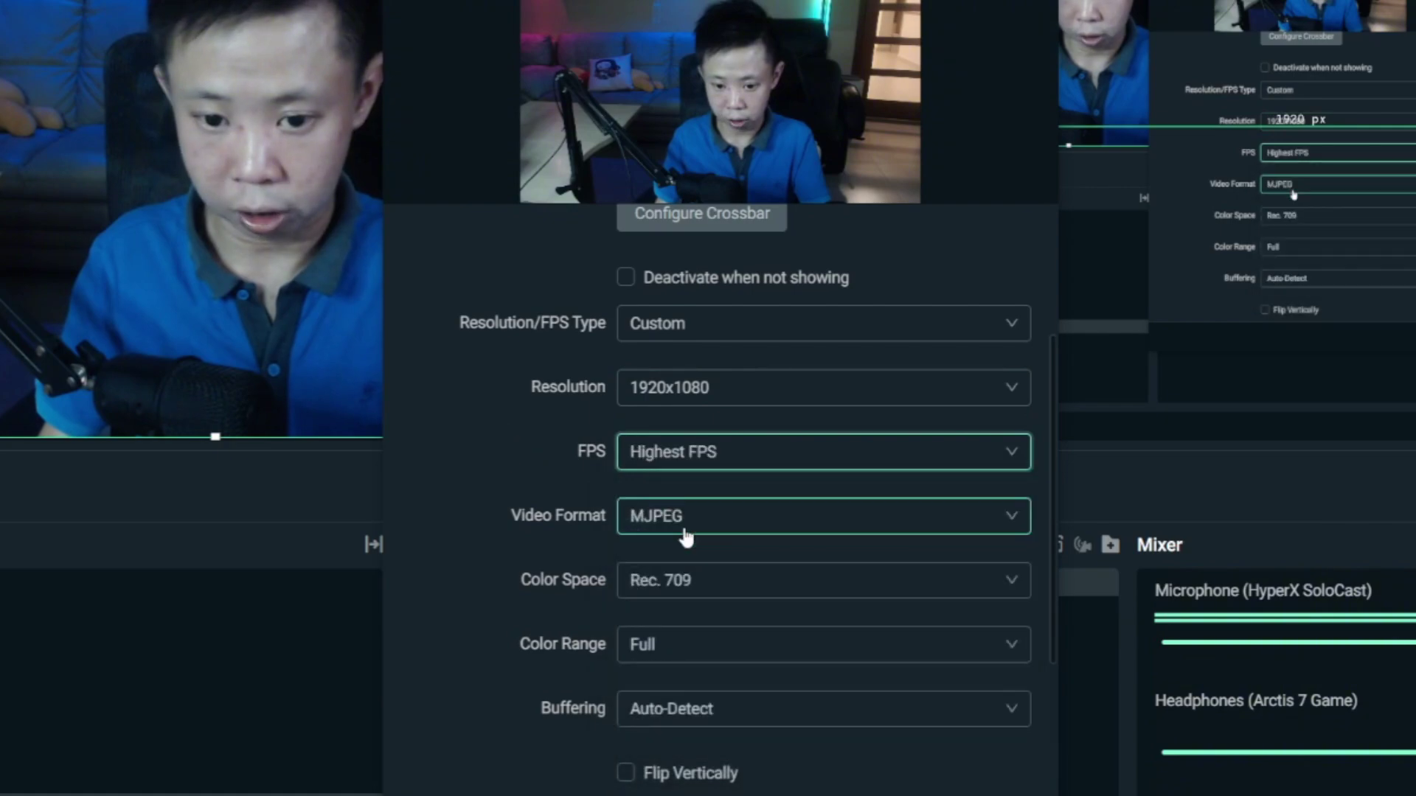
{"action": "left_click", "coordinate": [678, 522]}
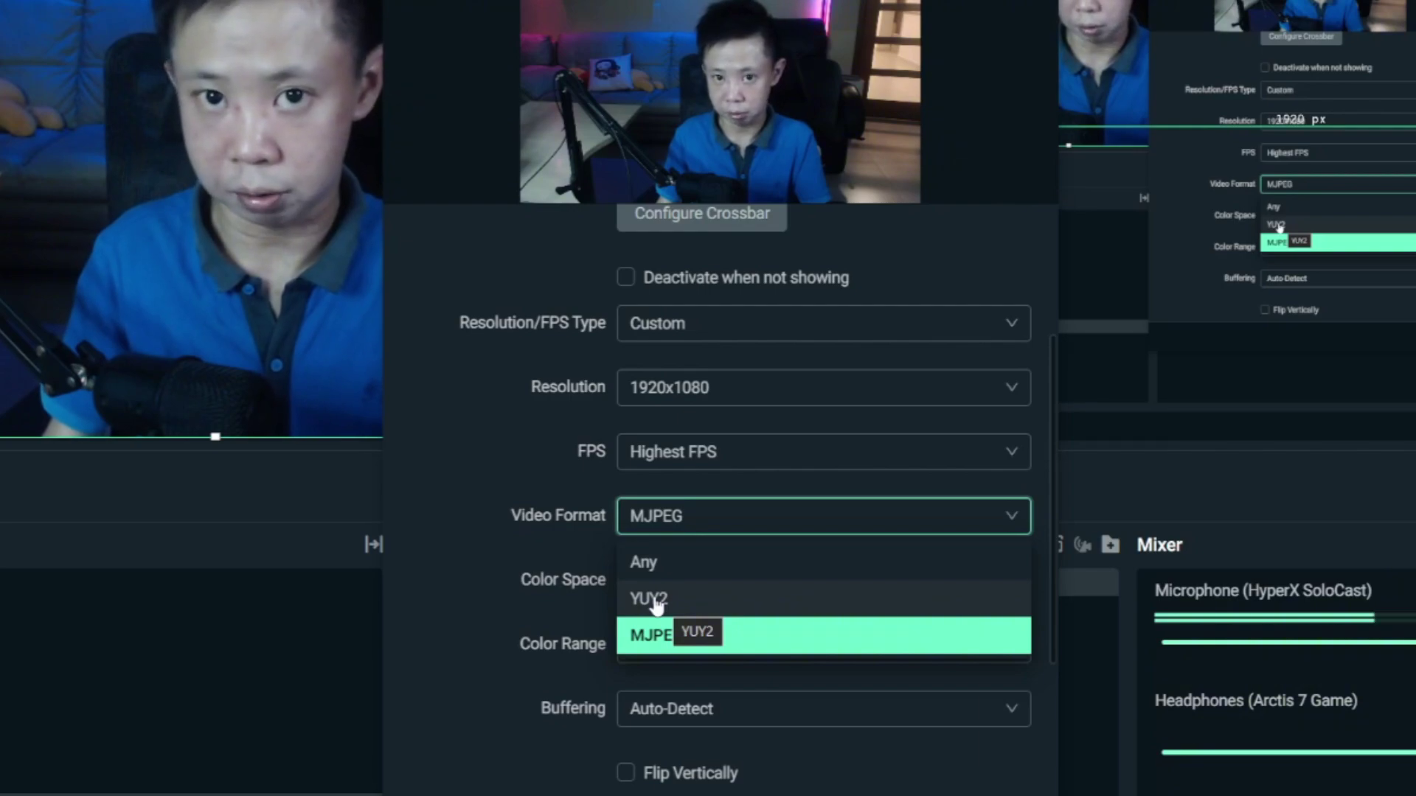
{"action": "left_click", "coordinate": [591, 587]}
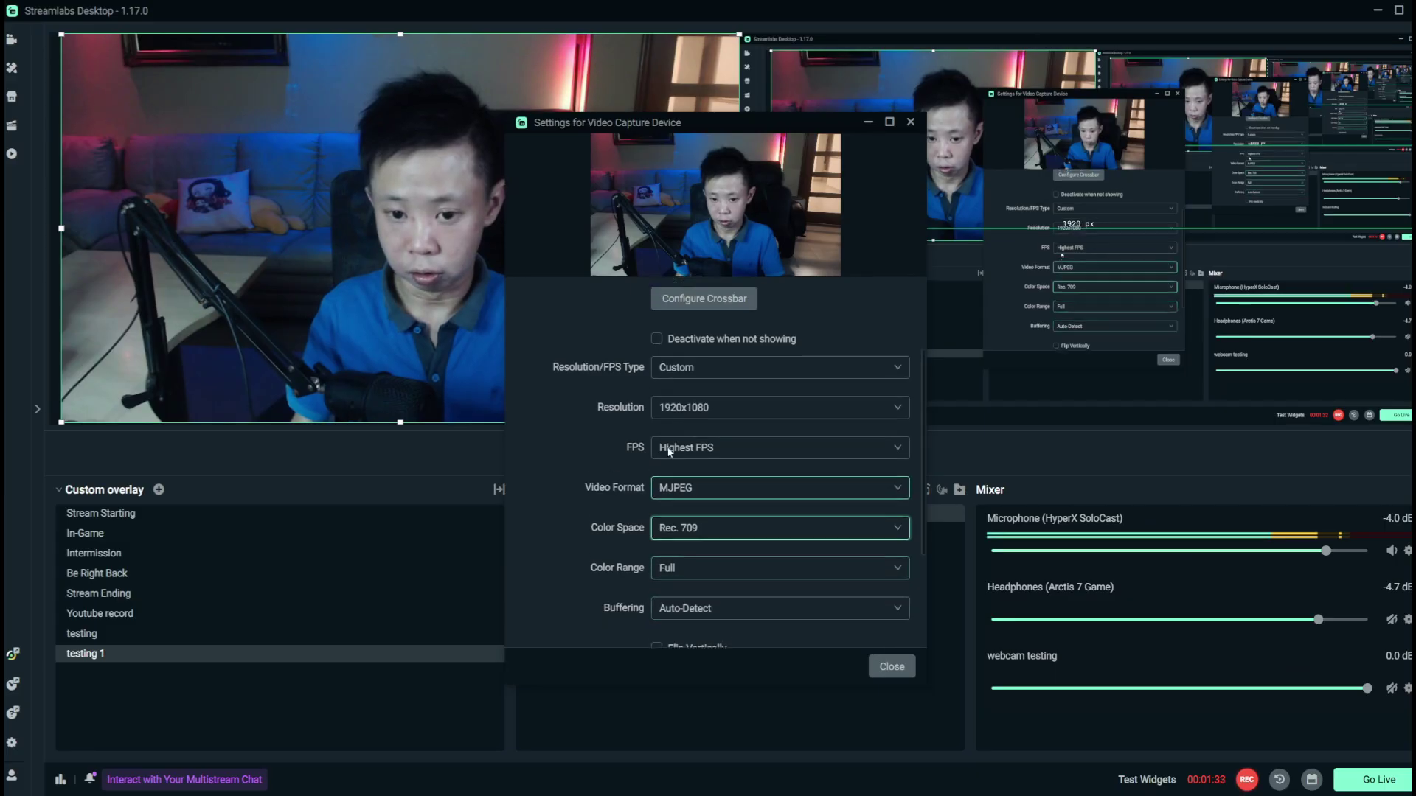
{"action": "scroll", "coordinate": [686, 384], "scroll_direction": "up", "scroll_amount": 4}
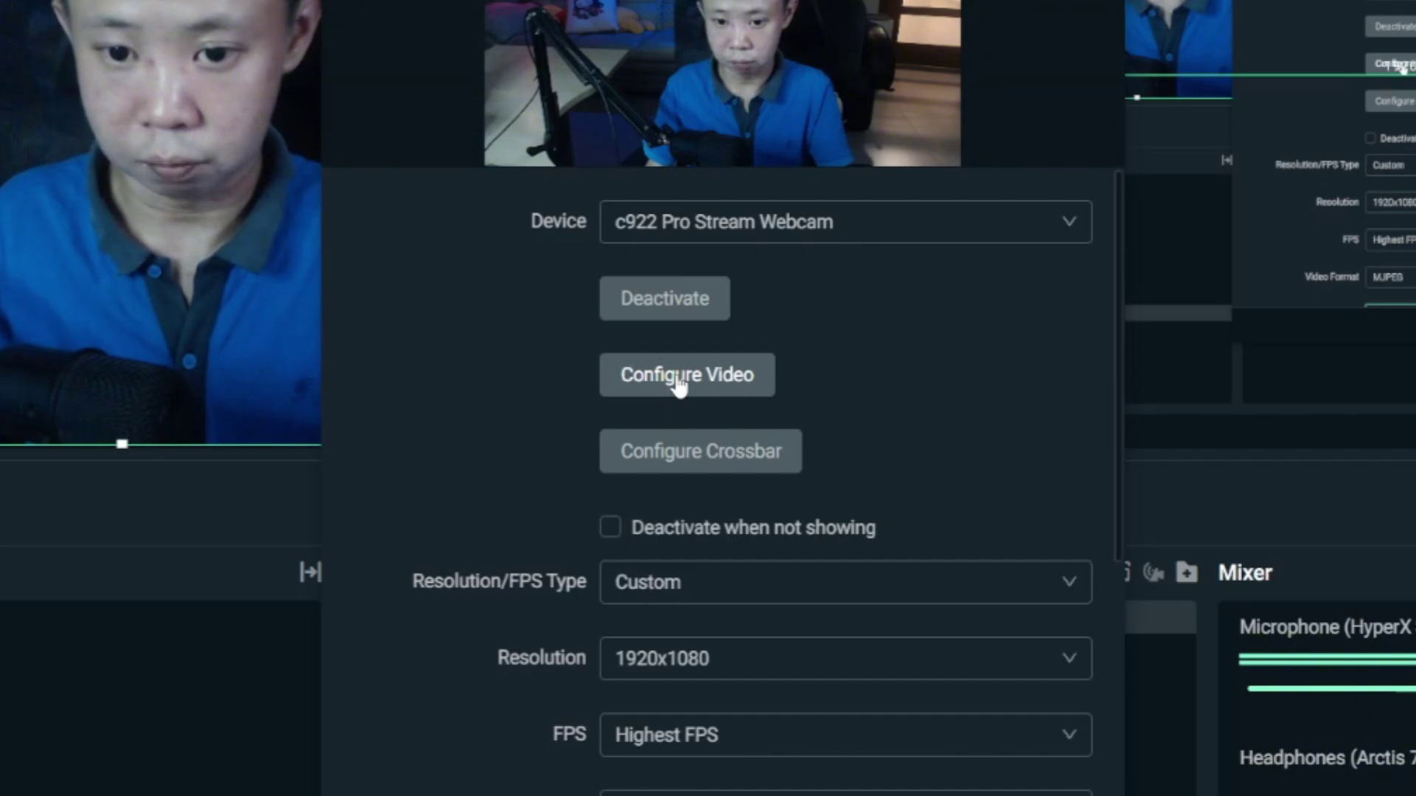
- Open the webcam's Configure Video properties, check Camera Control, then return to Video Proc Amp
{"action": "left_click", "coordinate": [678, 377]}
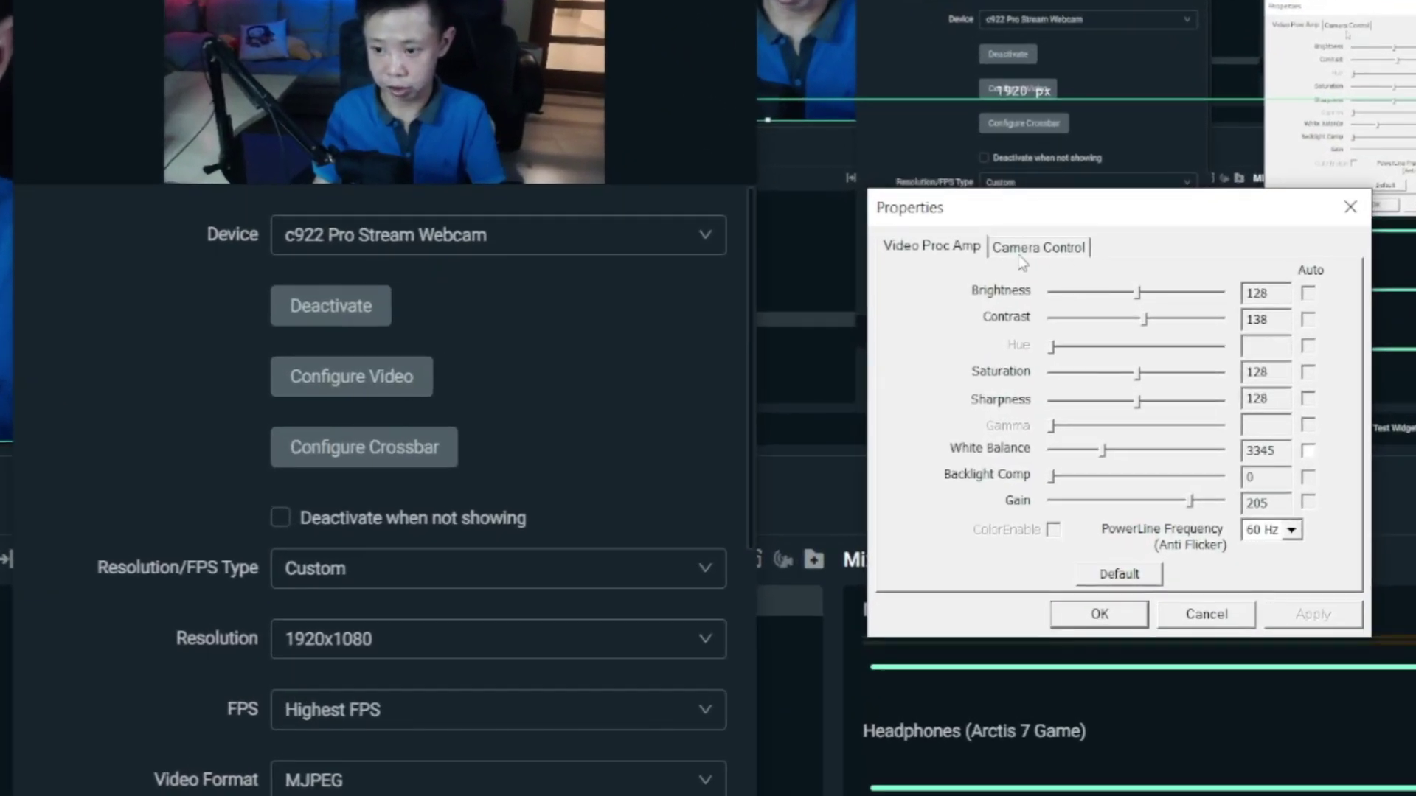
{"action": "left_click", "coordinate": [1042, 253]}
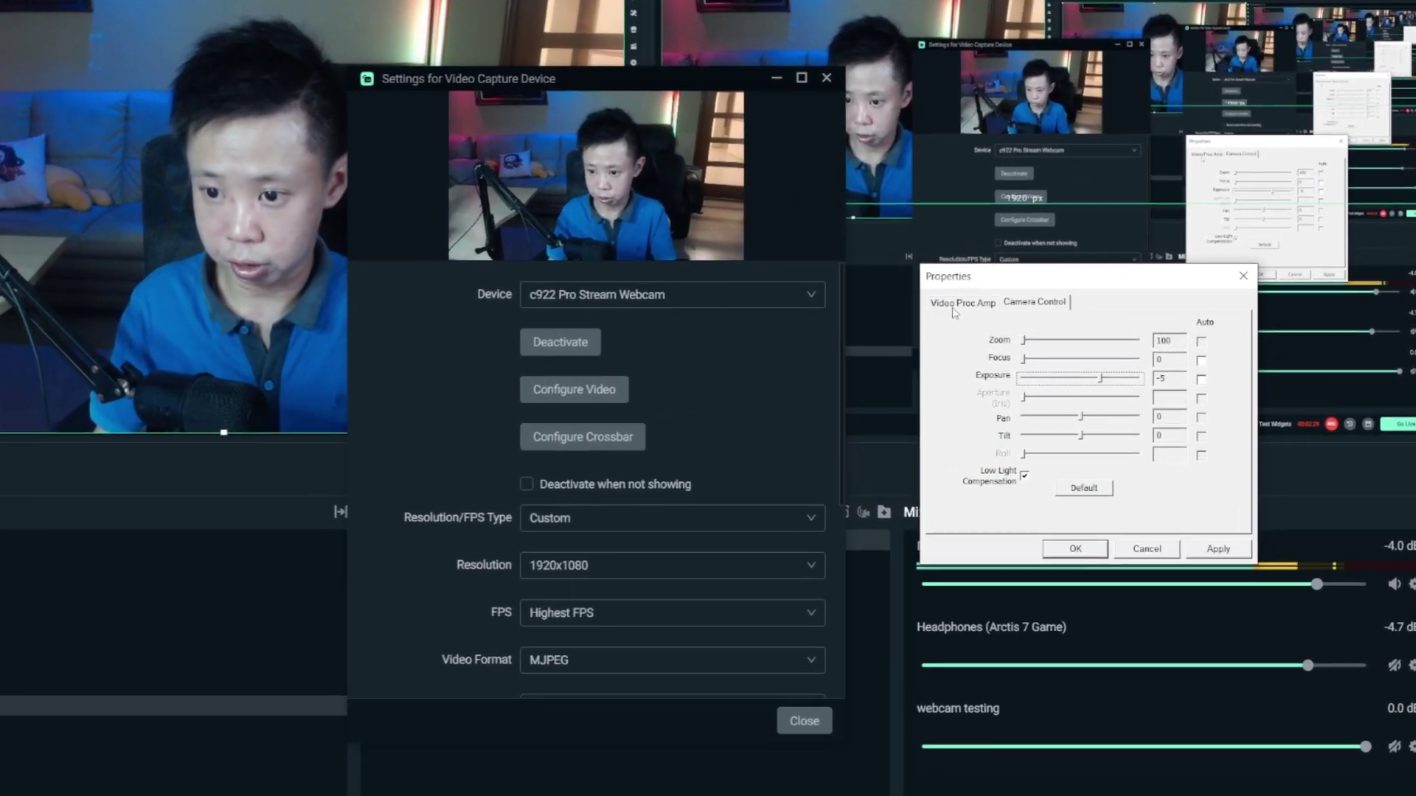
{"action": "left_click", "coordinate": [1026, 313]}
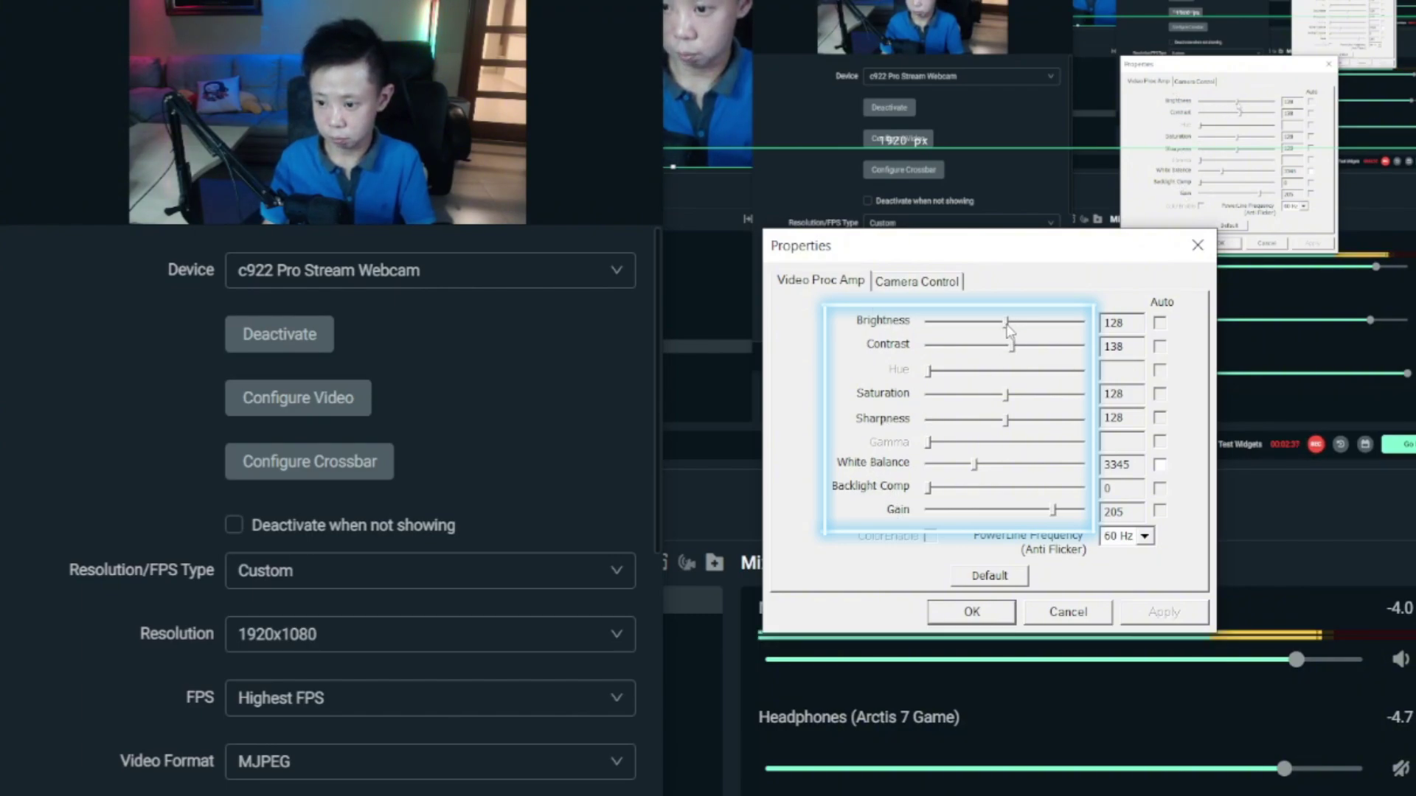
- Set webcam brightness 130, contrast 136, white balance 3810 and gain 188, and apply
{"action": "left_click_drag", "start_coordinate": [1008, 328], "coordinate": [1012, 330]}
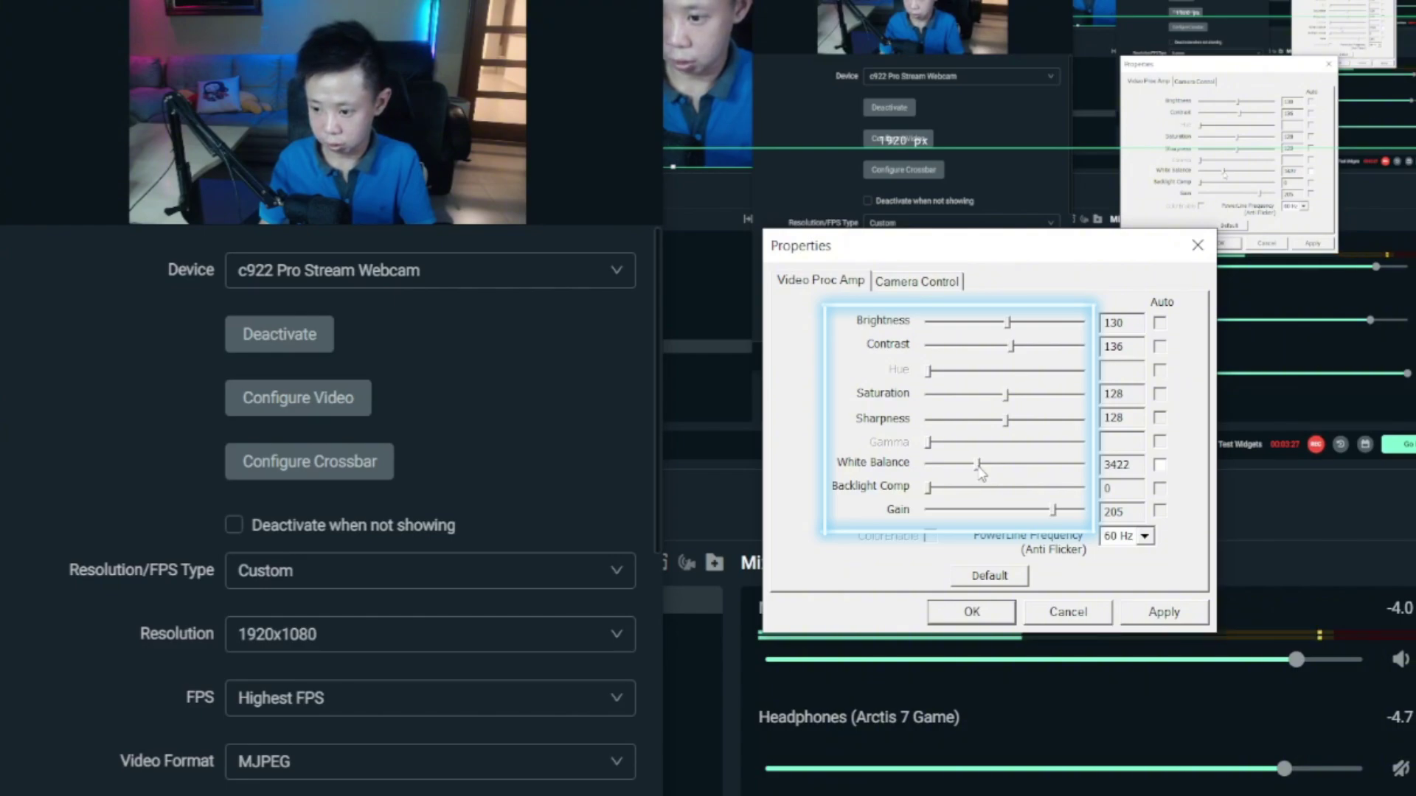
{"action": "left_click_drag", "start_coordinate": [989, 467], "coordinate": [981, 462]}
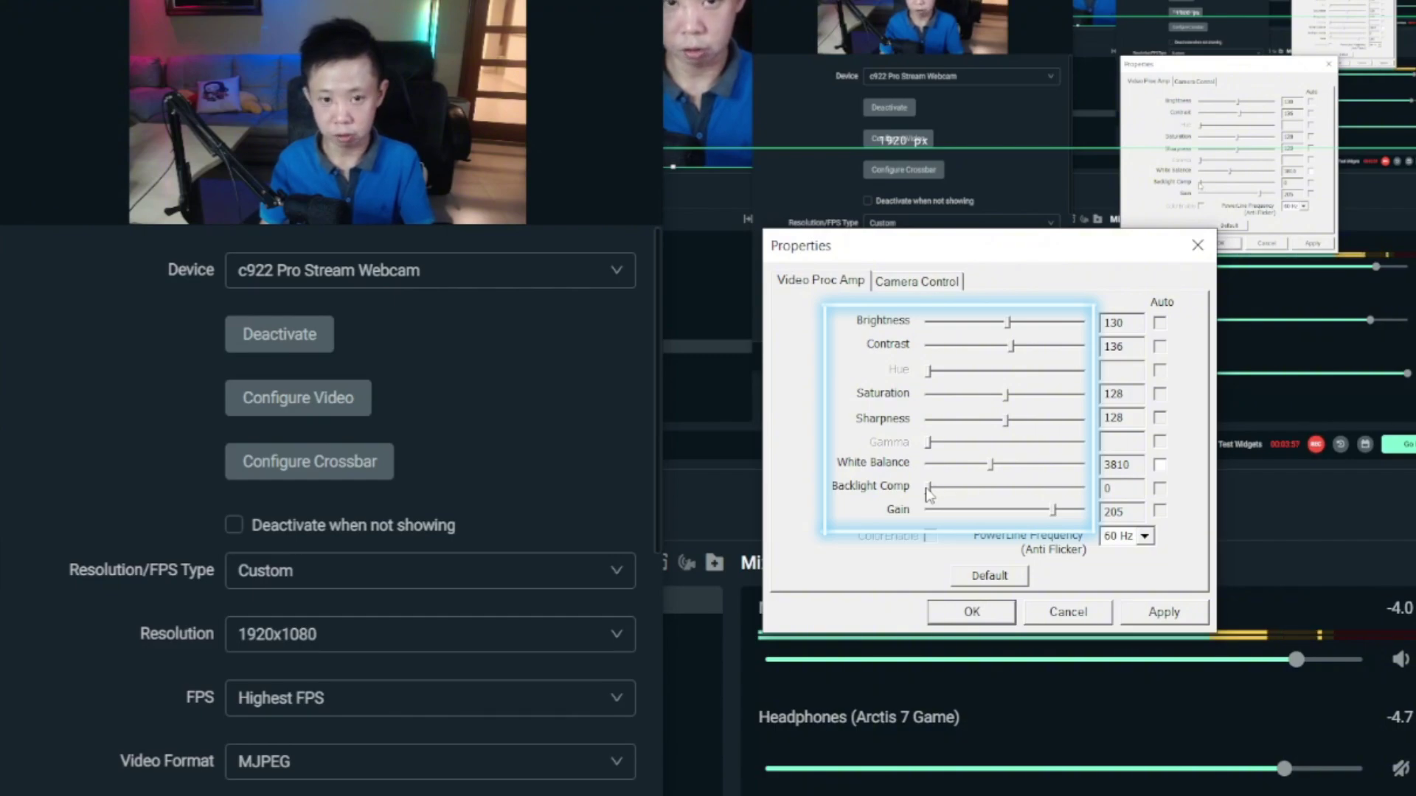
{"action": "left_click_drag", "start_coordinate": [999, 511], "coordinate": [1043, 515]}
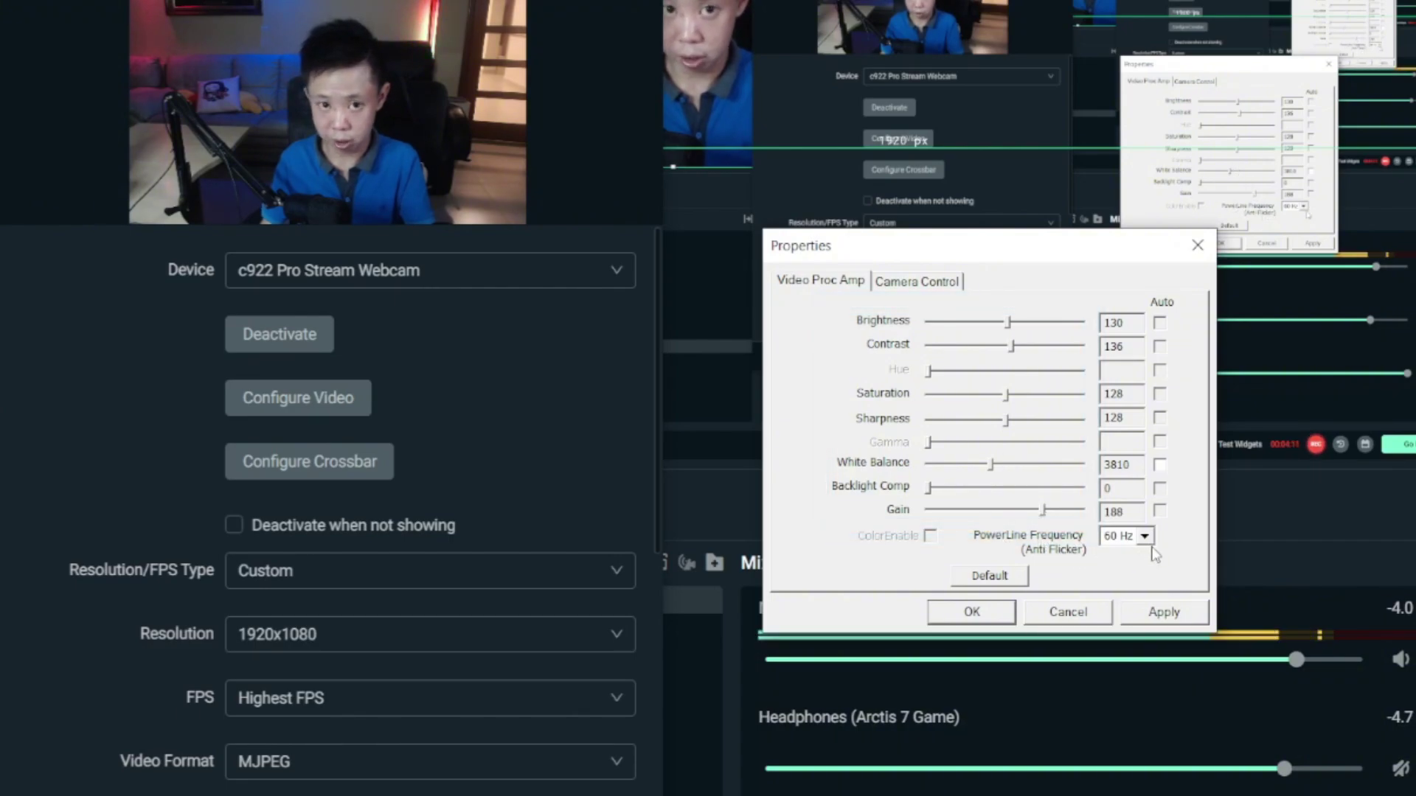
{"action": "left_click", "coordinate": [1165, 611]}
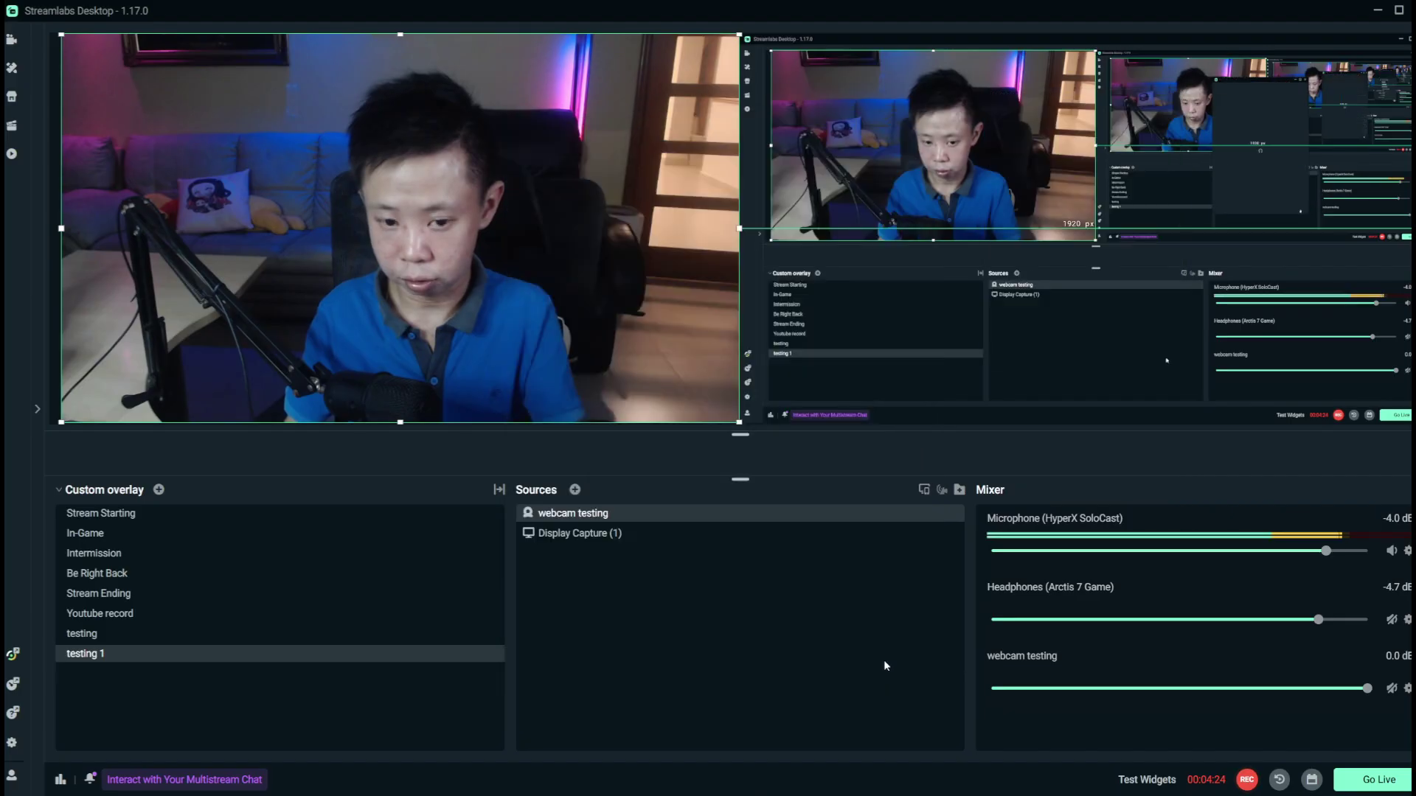
- Open the 'webcam testing' source's Filters and add a Color Correction filter with default values
{"action": "mouse_move", "coordinate": [778, 522]}
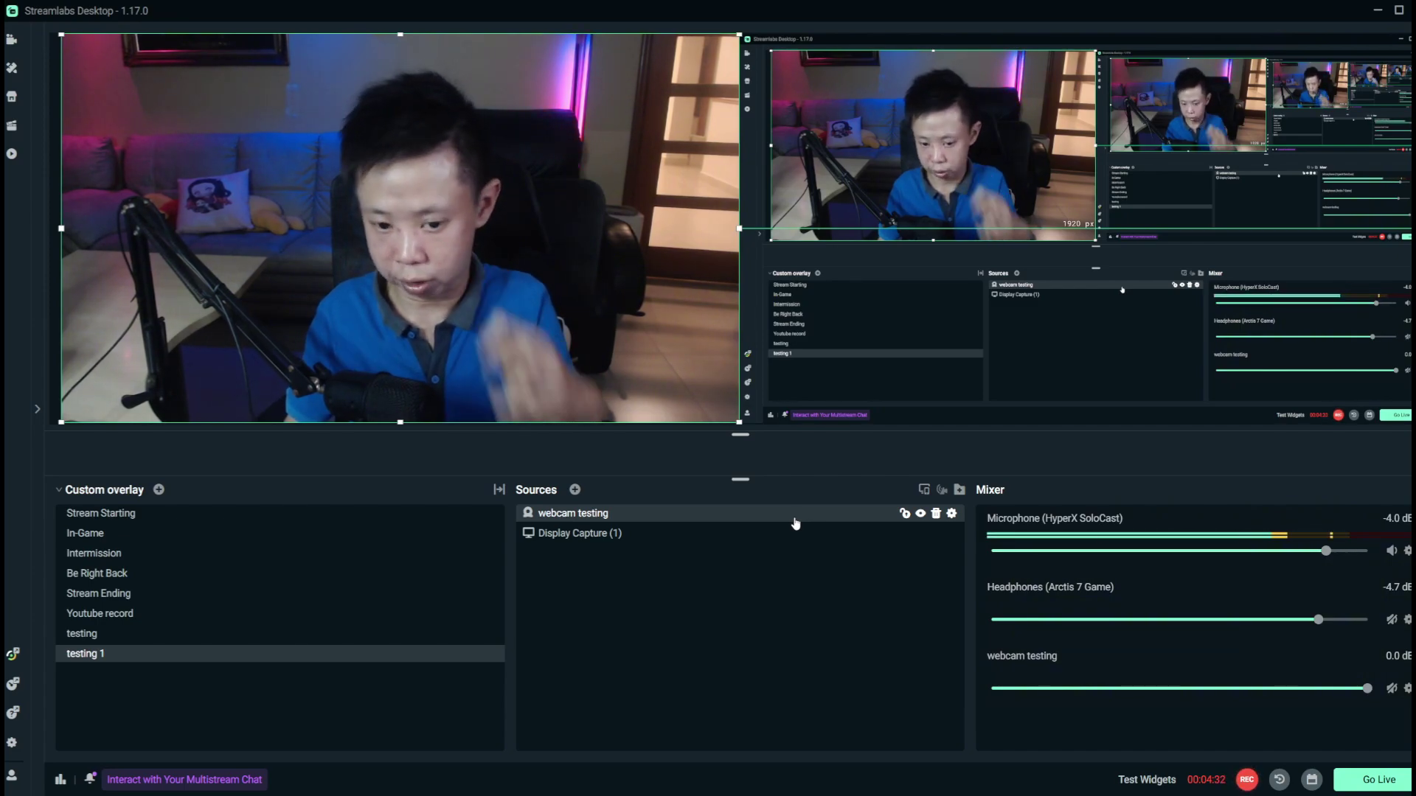
{"action": "right_click", "coordinate": [795, 524]}
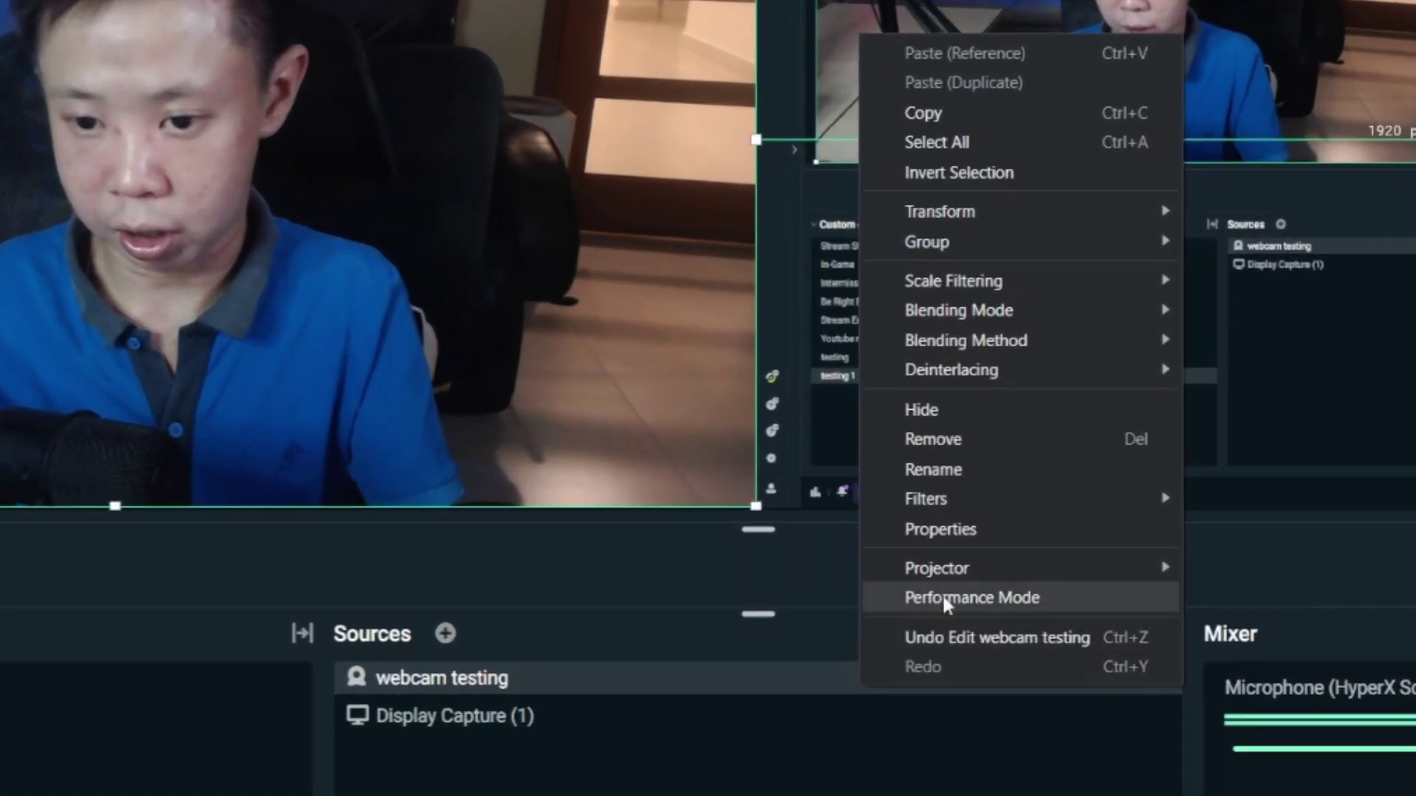
{"action": "mouse_move", "coordinate": [1069, 507]}
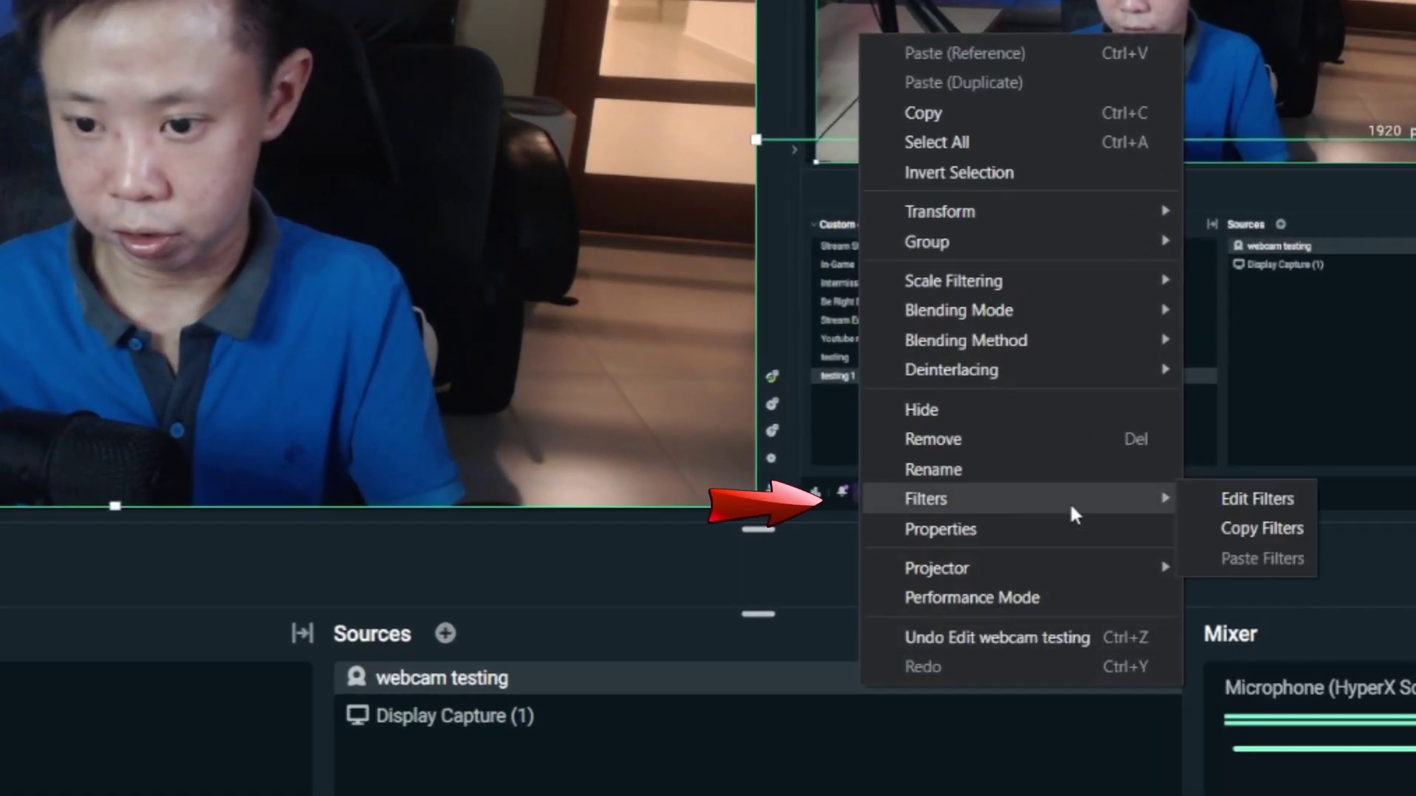
{"action": "left_click", "coordinate": [1220, 499]}
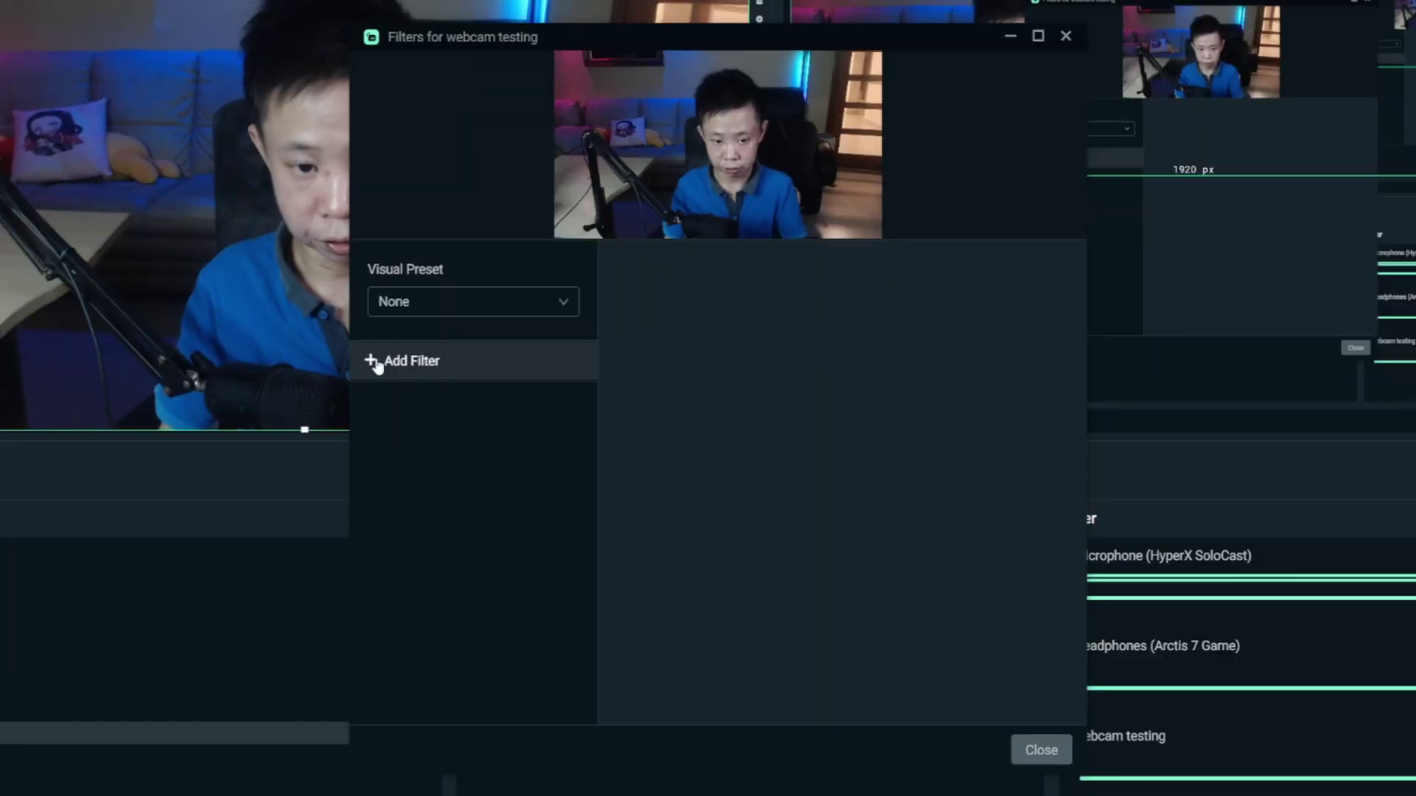
{"action": "left_click", "coordinate": [381, 363]}
{"action": "left_click", "coordinate": [650, 188]}
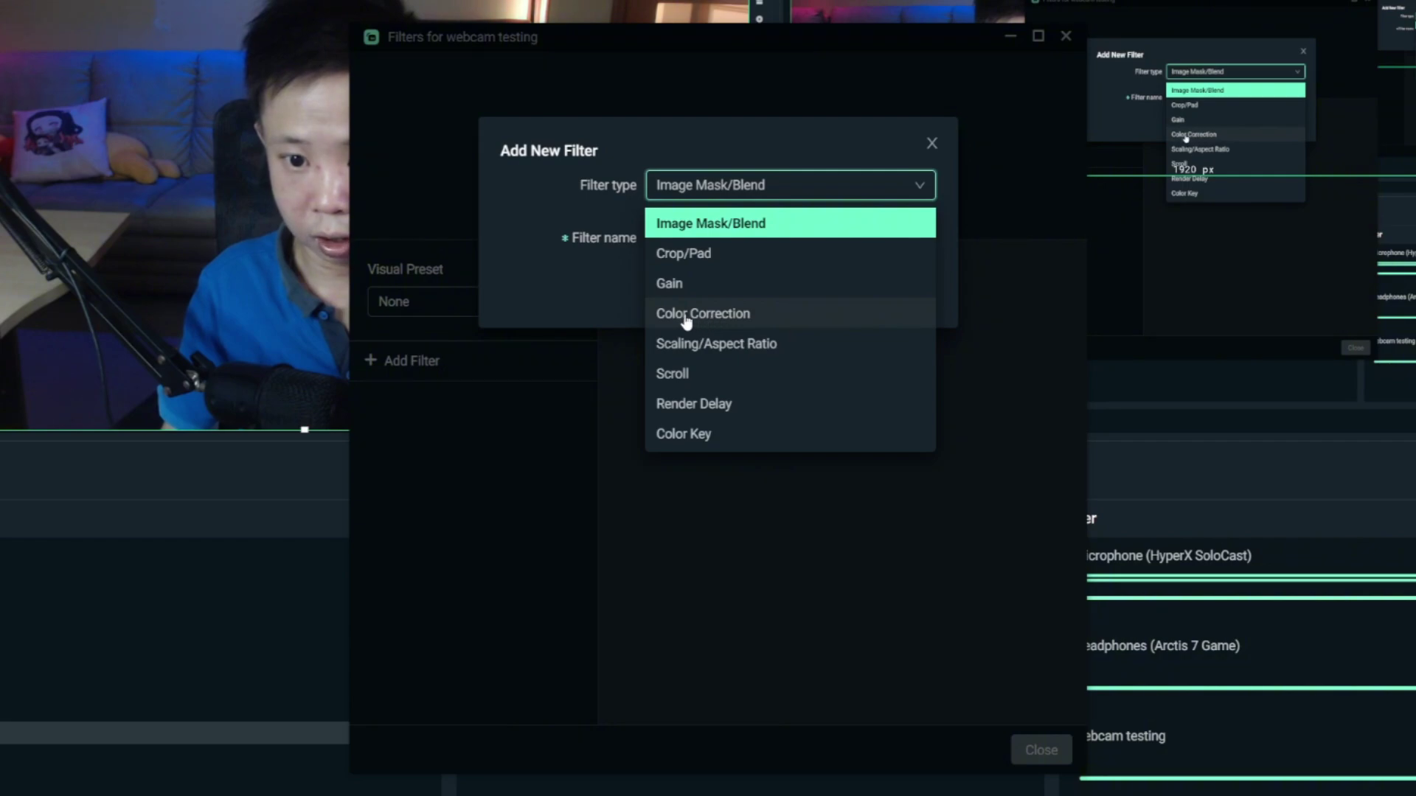
{"action": "left_click", "coordinate": [713, 314]}
{"action": "left_click", "coordinate": [897, 290]}
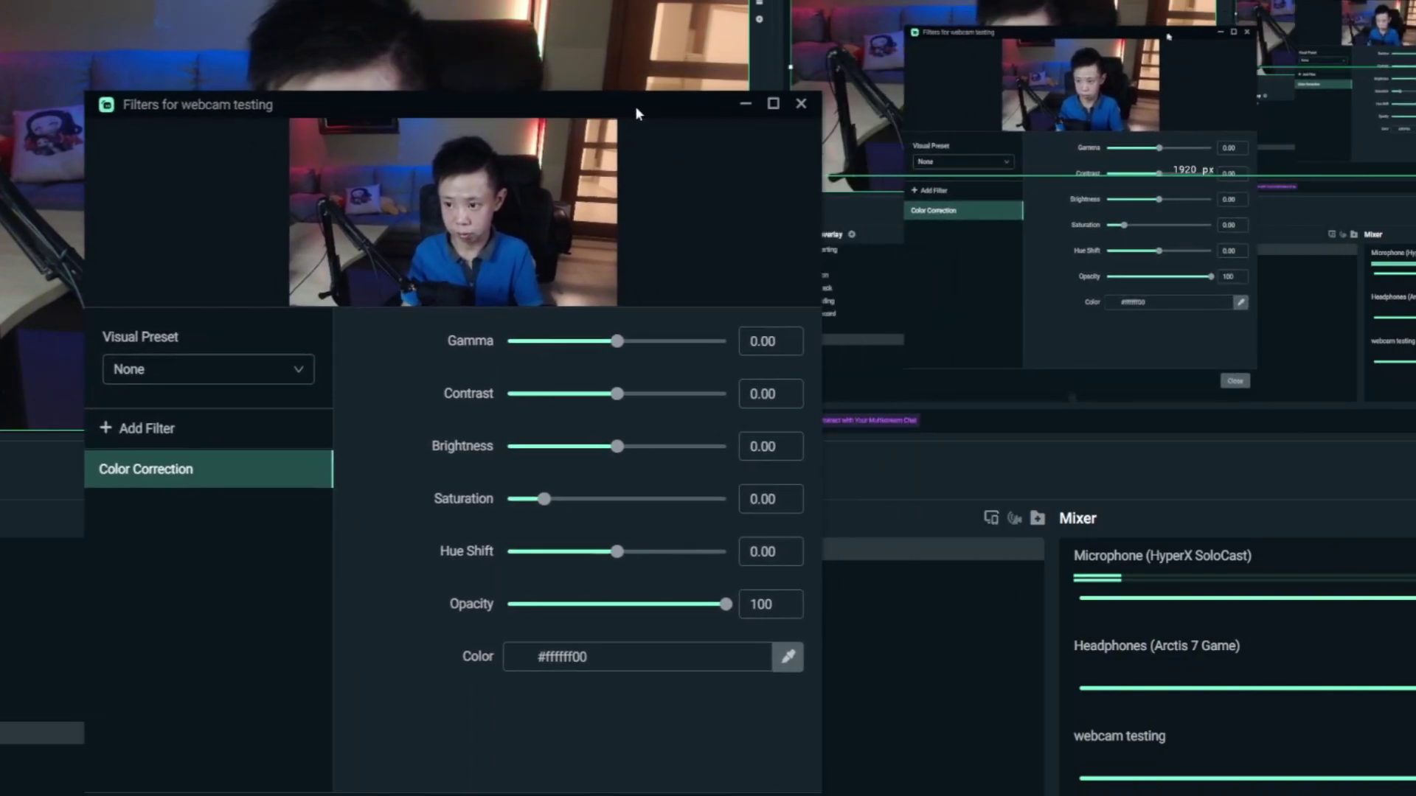
- Move the Filters window aside and set Color Correction gamma 0.08, contrast 0.15, brightness 0.08
{"action": "left_click_drag", "start_coordinate": [636, 111], "coordinate": [1209, 97]}
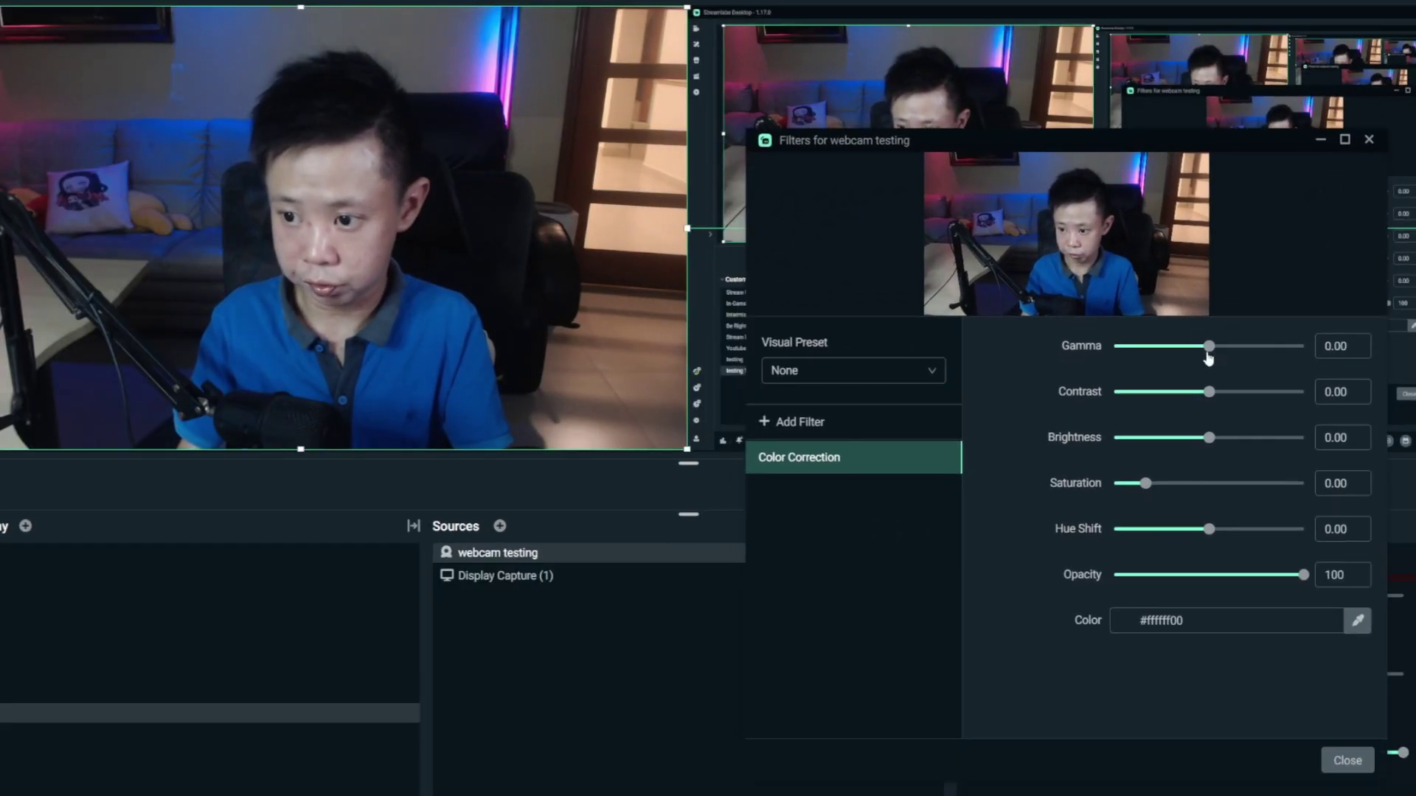
{"action": "mouse_move", "coordinate": [1209, 348]}
{"action": "left_mouse_down"}
{"action": "mouse_move", "coordinate": [1219, 353]}
{"action": "mouse_move", "coordinate": [1204, 354]}
{"action": "left_mouse_up"}
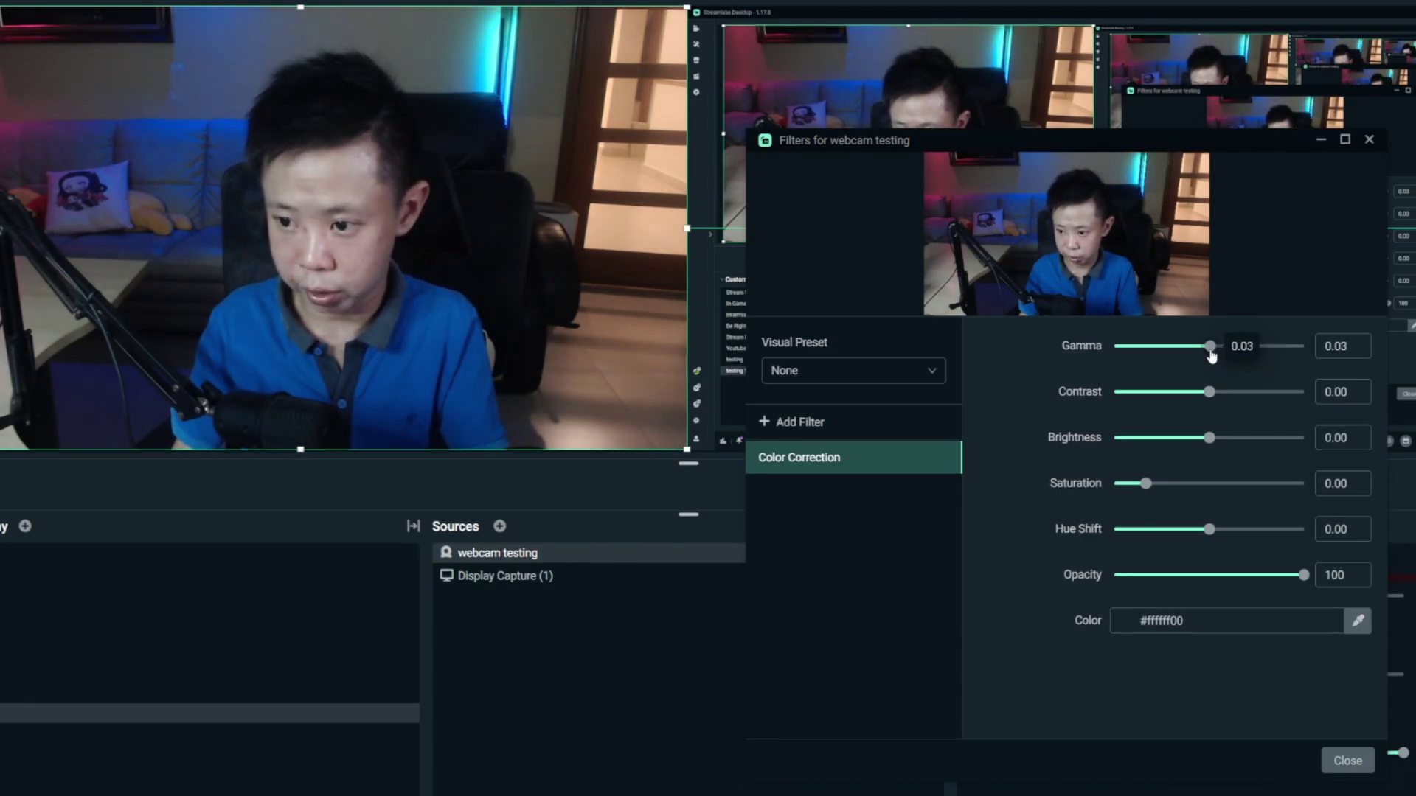
{"action": "left_click_drag", "start_coordinate": [1212, 356], "coordinate": [1205, 396]}
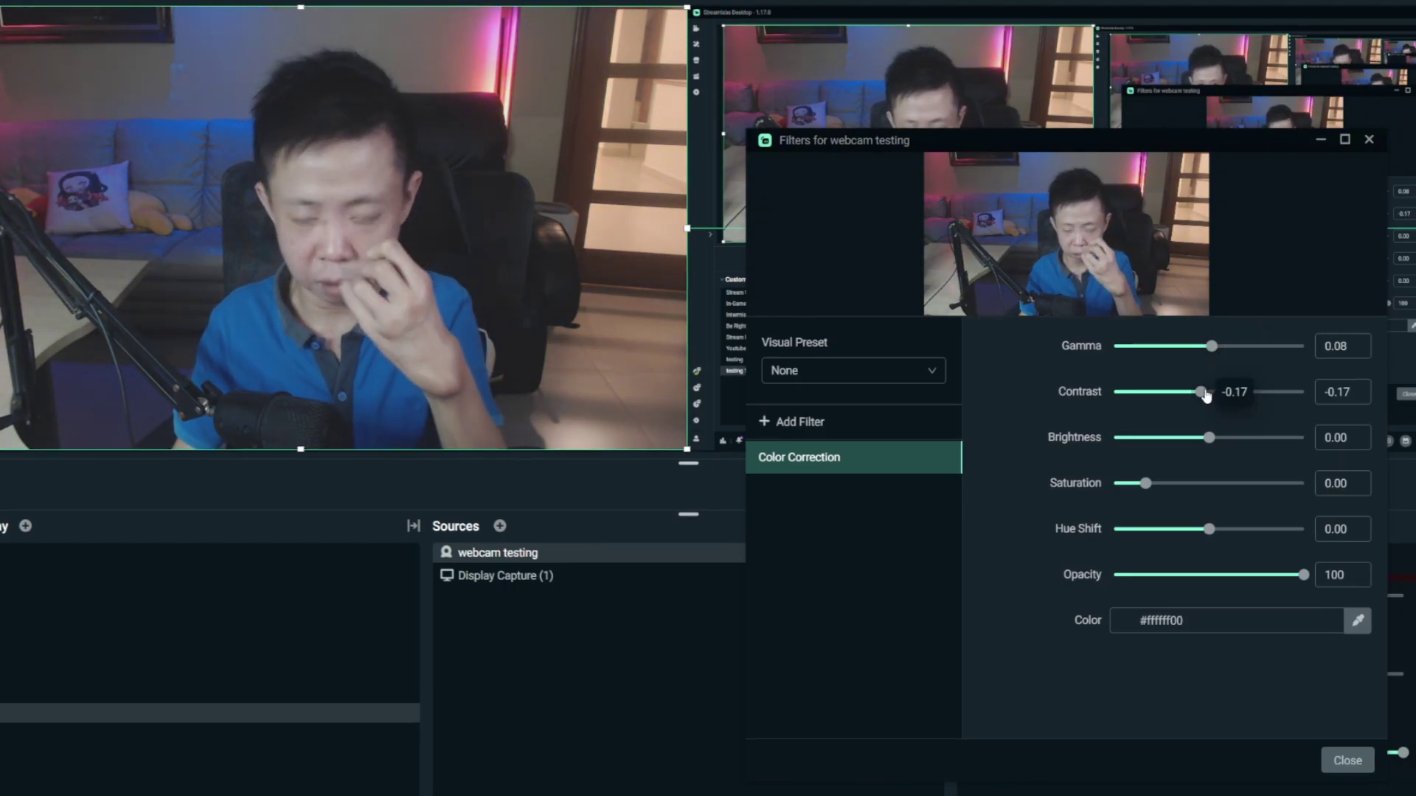
{"action": "left_click_drag", "start_coordinate": [1205, 395], "coordinate": [1220, 395]}
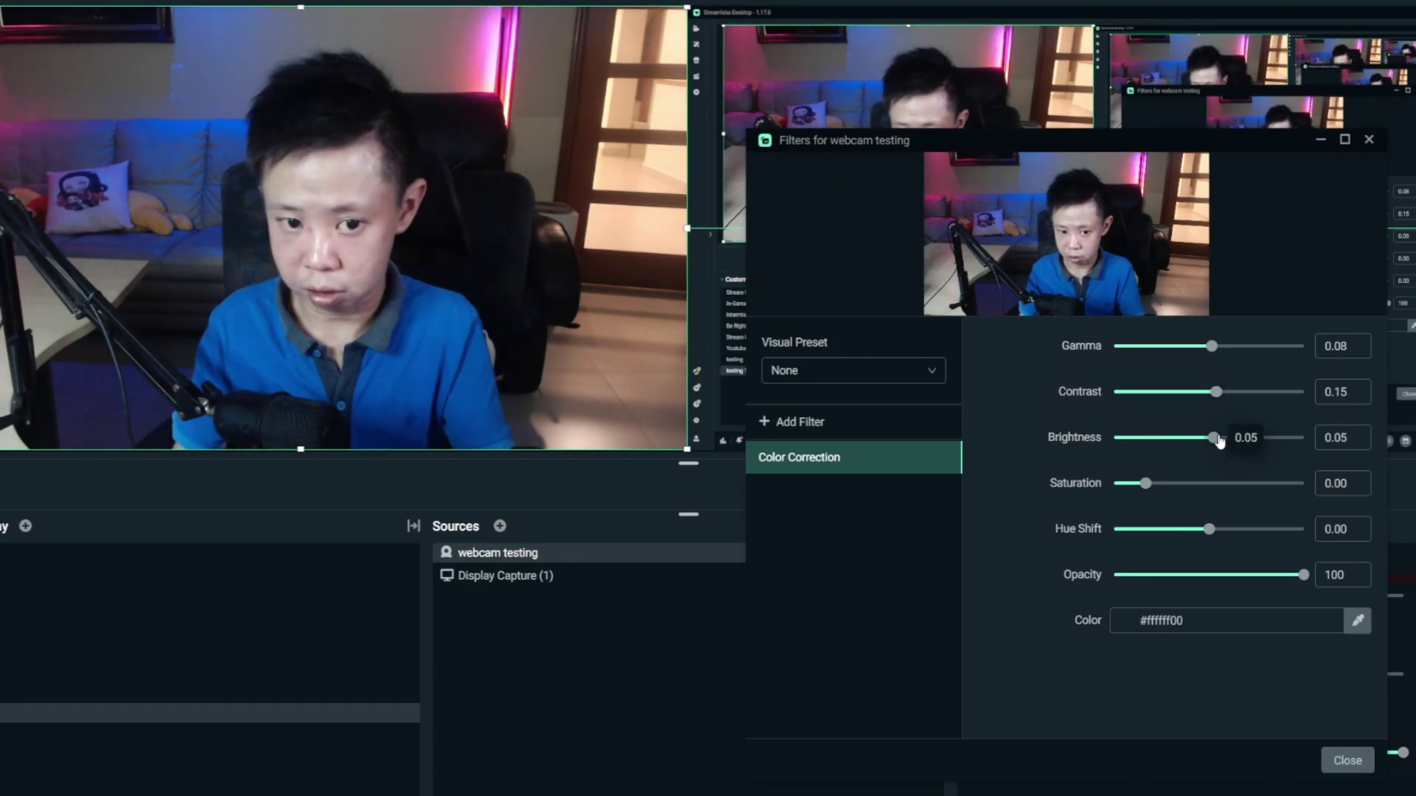
{"action": "left_click_drag", "start_coordinate": [1221, 440], "coordinate": [1219, 440]}
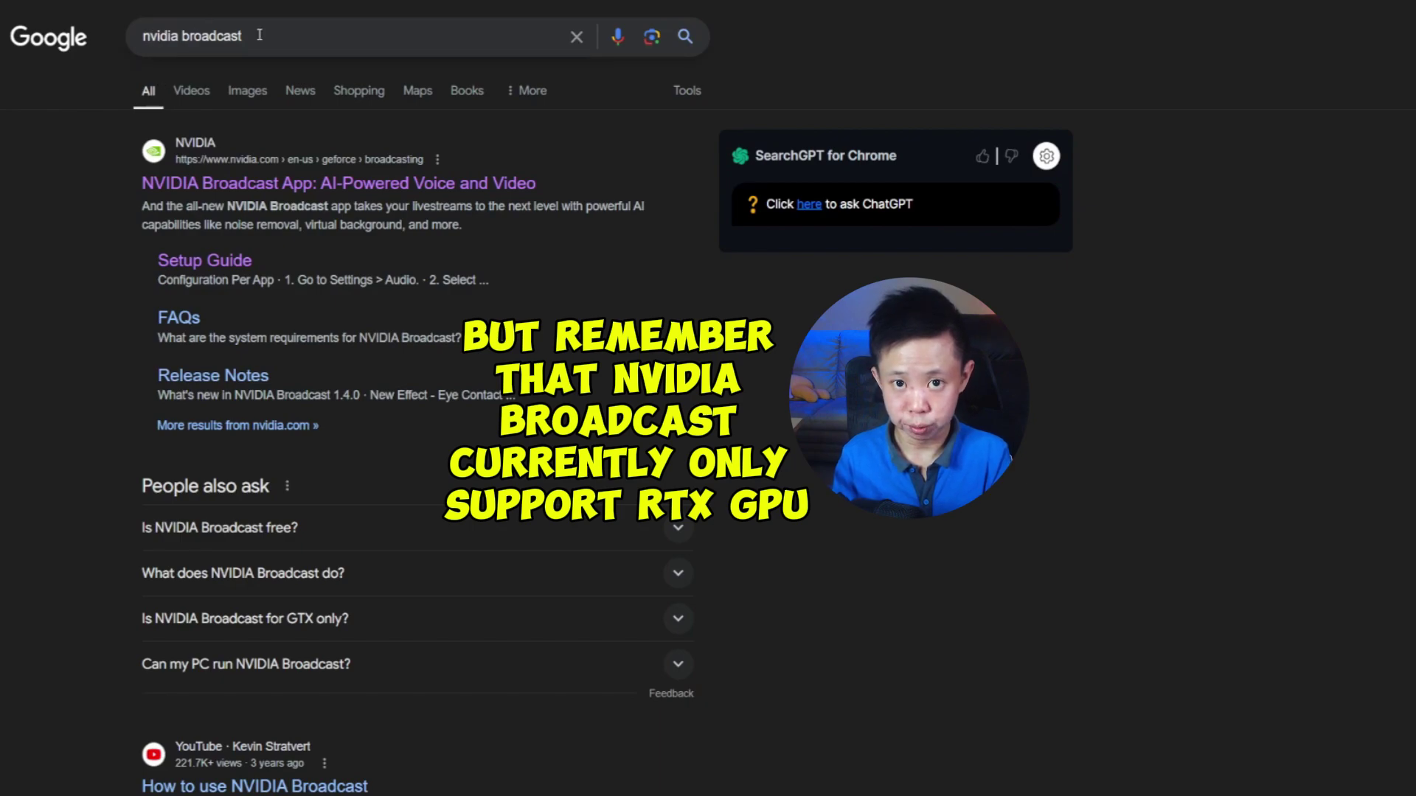
- Open the 'NVIDIA Broadcast App: AI-Powered Voice and Video' search result
{"action": "left_click", "coordinate": [219, 183]}
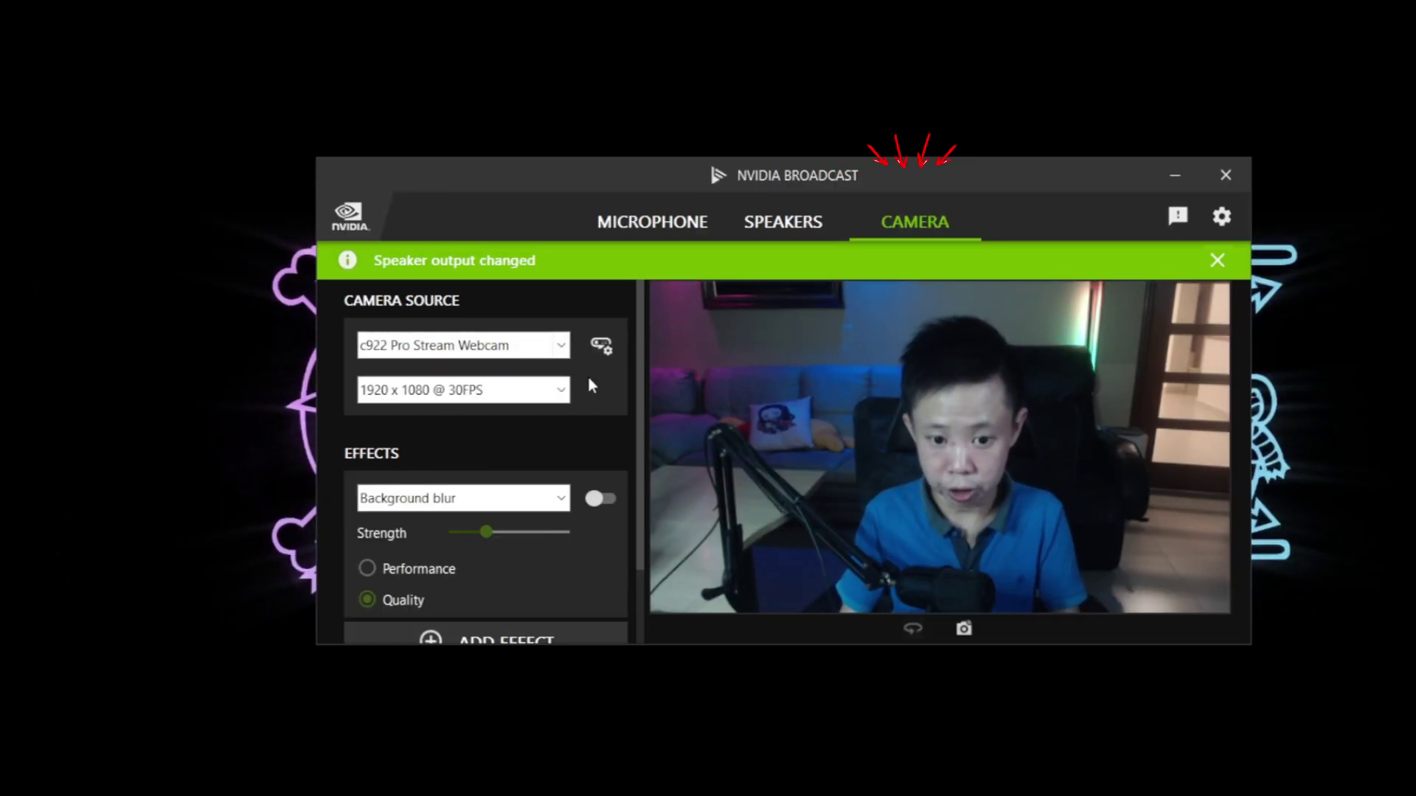
{"action": "left_click", "coordinate": [508, 346]}
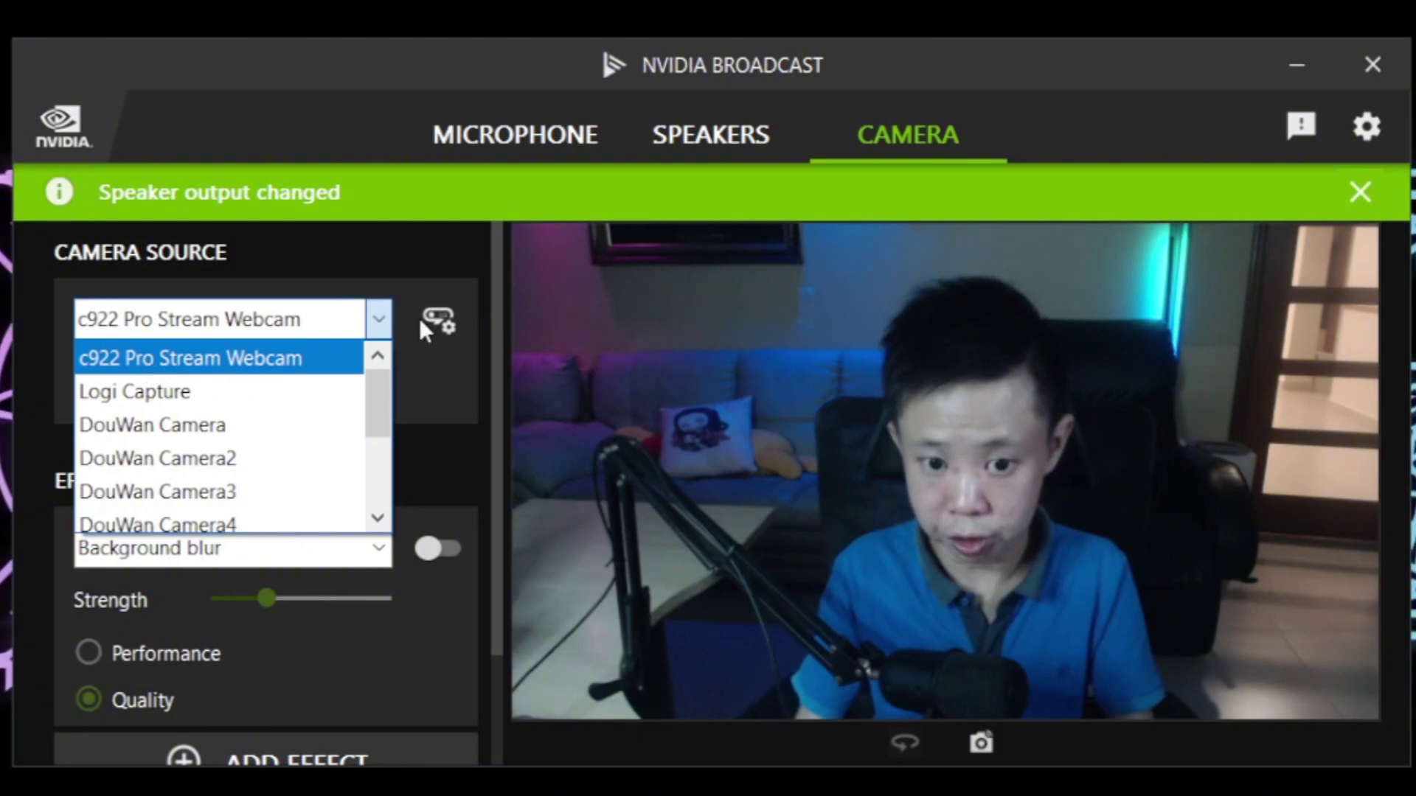
{"action": "left_click", "coordinate": [365, 334]}
{"action": "left_click", "coordinate": [377, 387]}
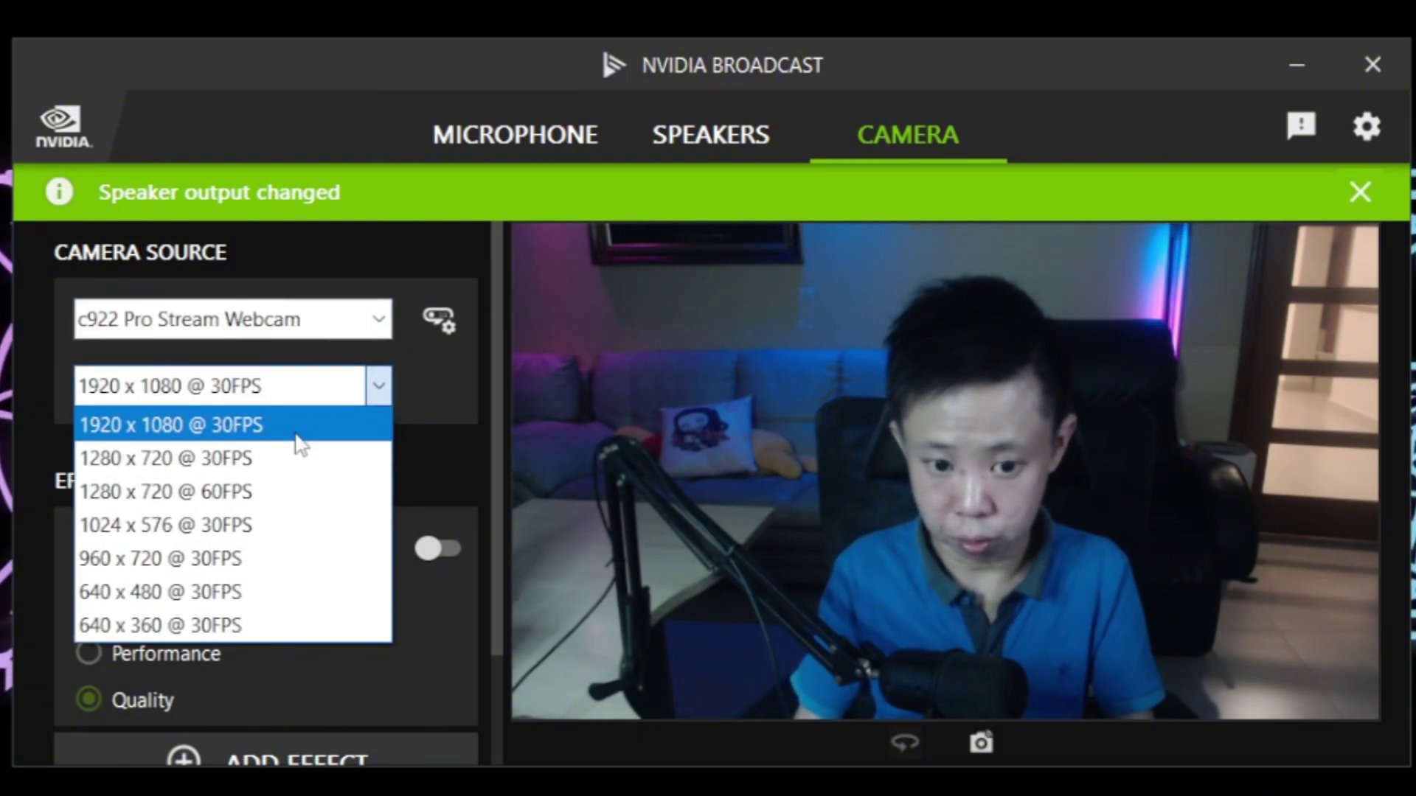
{"action": "left_click", "coordinate": [299, 441]}
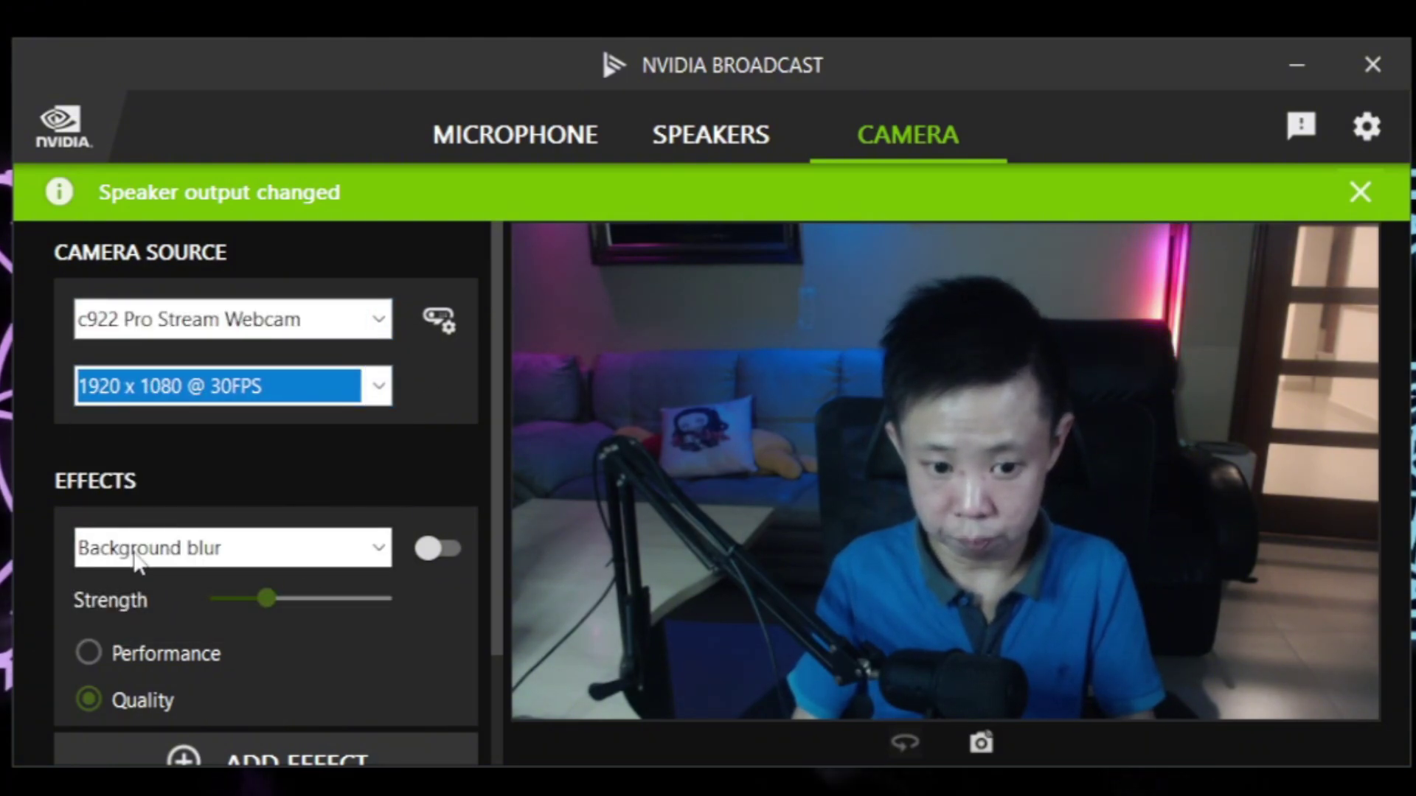
{"action": "left_click", "coordinate": [285, 546]}
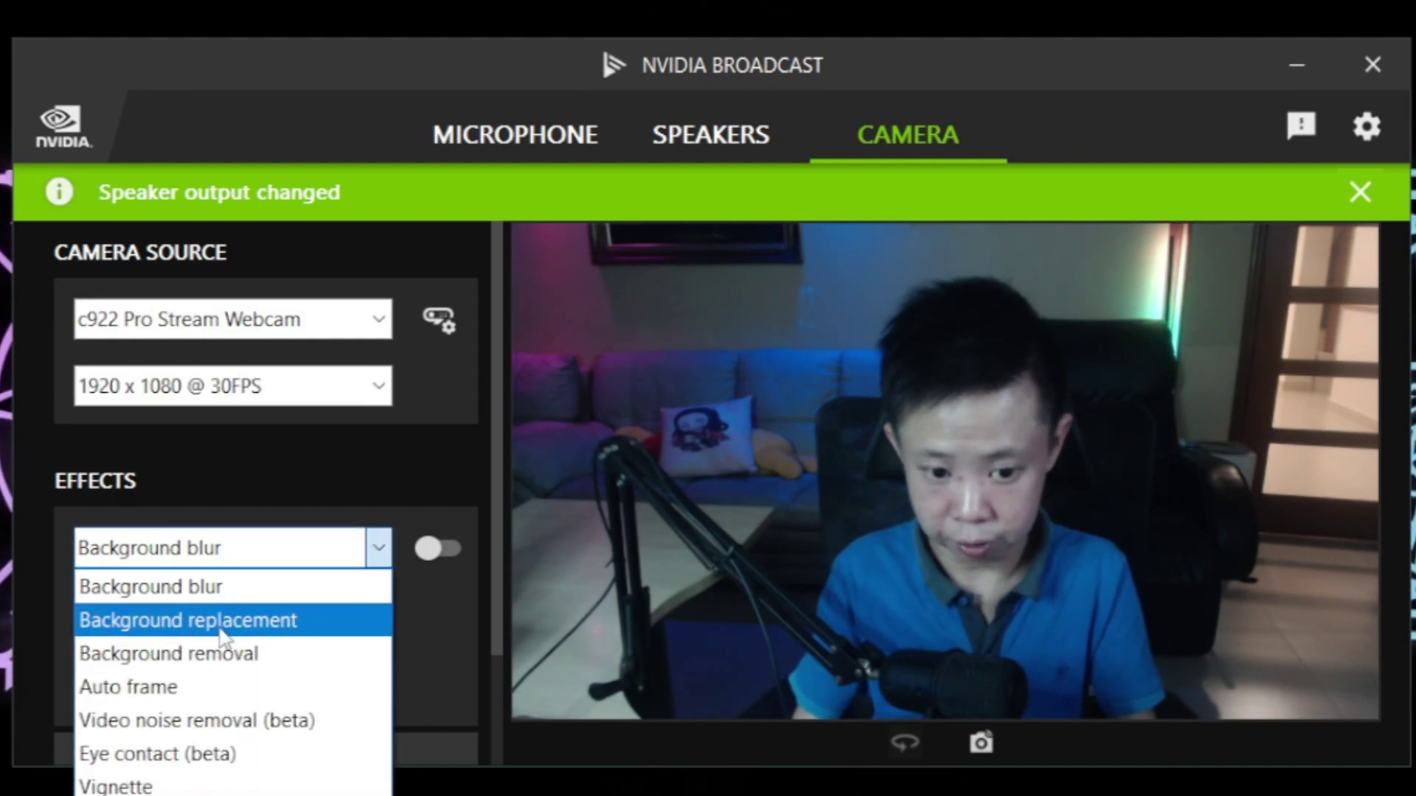
- Select Background blur in Effects, switch it on, and choose Performance mode
{"action": "left_click", "coordinate": [377, 546]}
{"action": "left_click", "coordinate": [376, 547]}
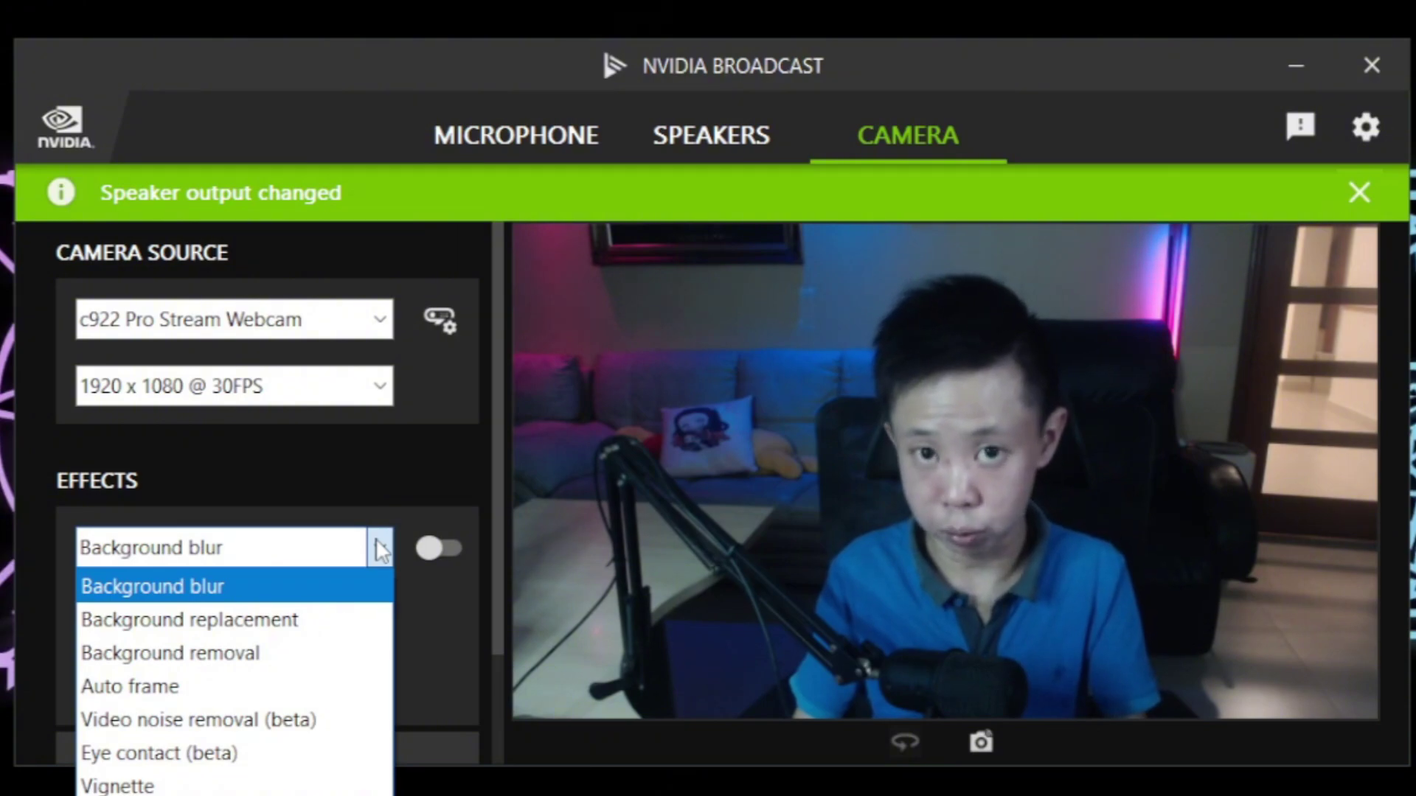
{"action": "left_click", "coordinate": [339, 594]}
{"action": "left_click", "coordinate": [433, 548]}
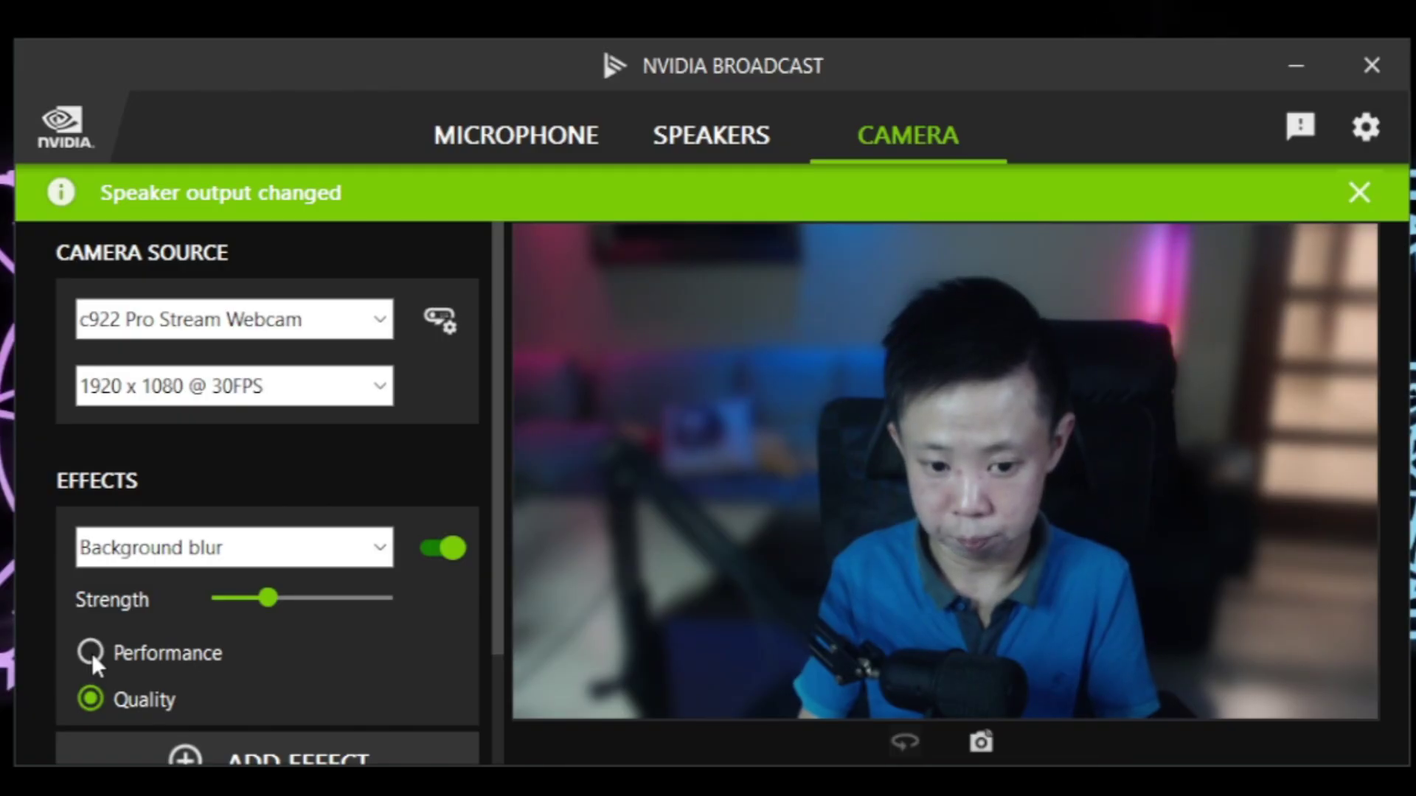
{"action": "left_click", "coordinate": [91, 652]}
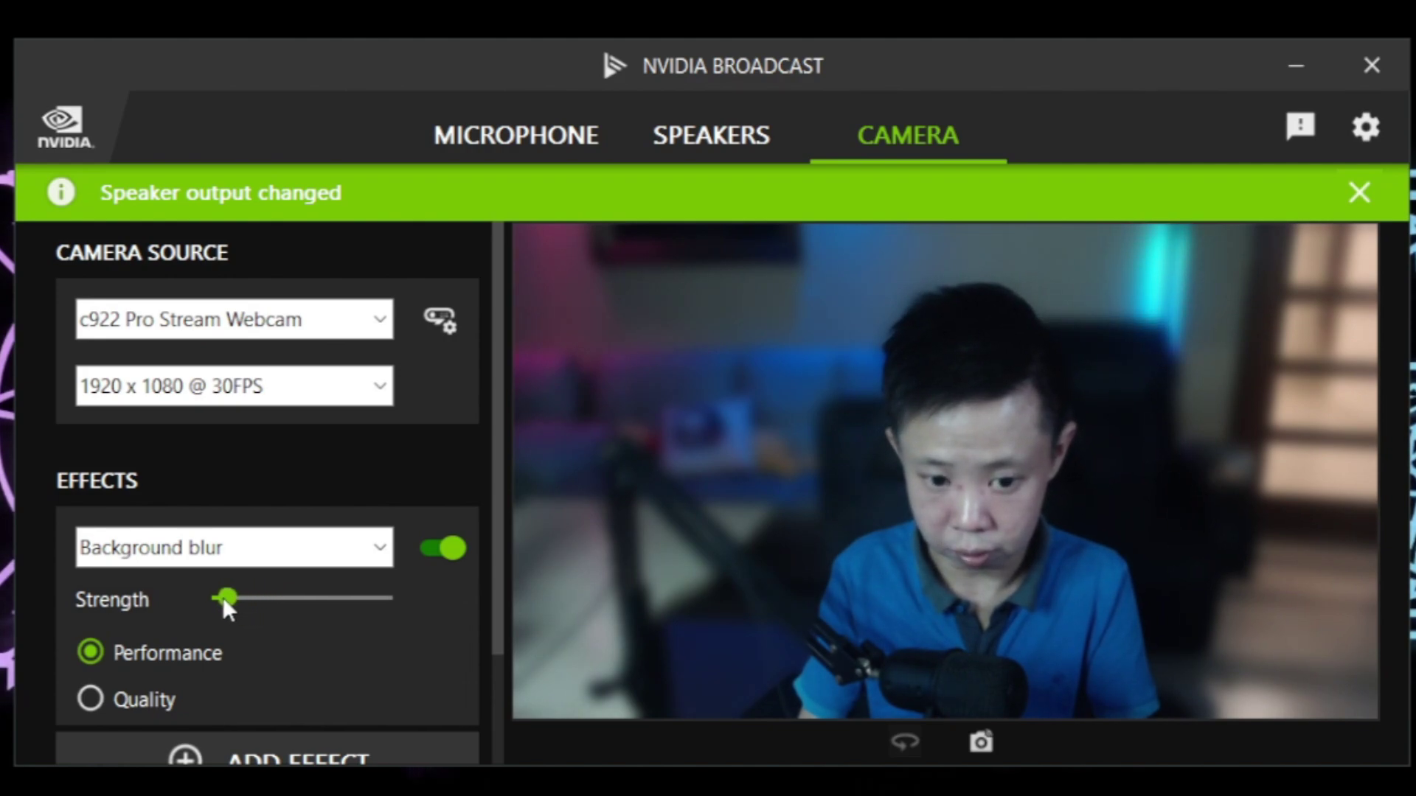
- Nudge the Background blur Strength slider slightly to the right
{"action": "left_click_drag", "start_coordinate": [224, 596], "coordinate": [229, 598]}
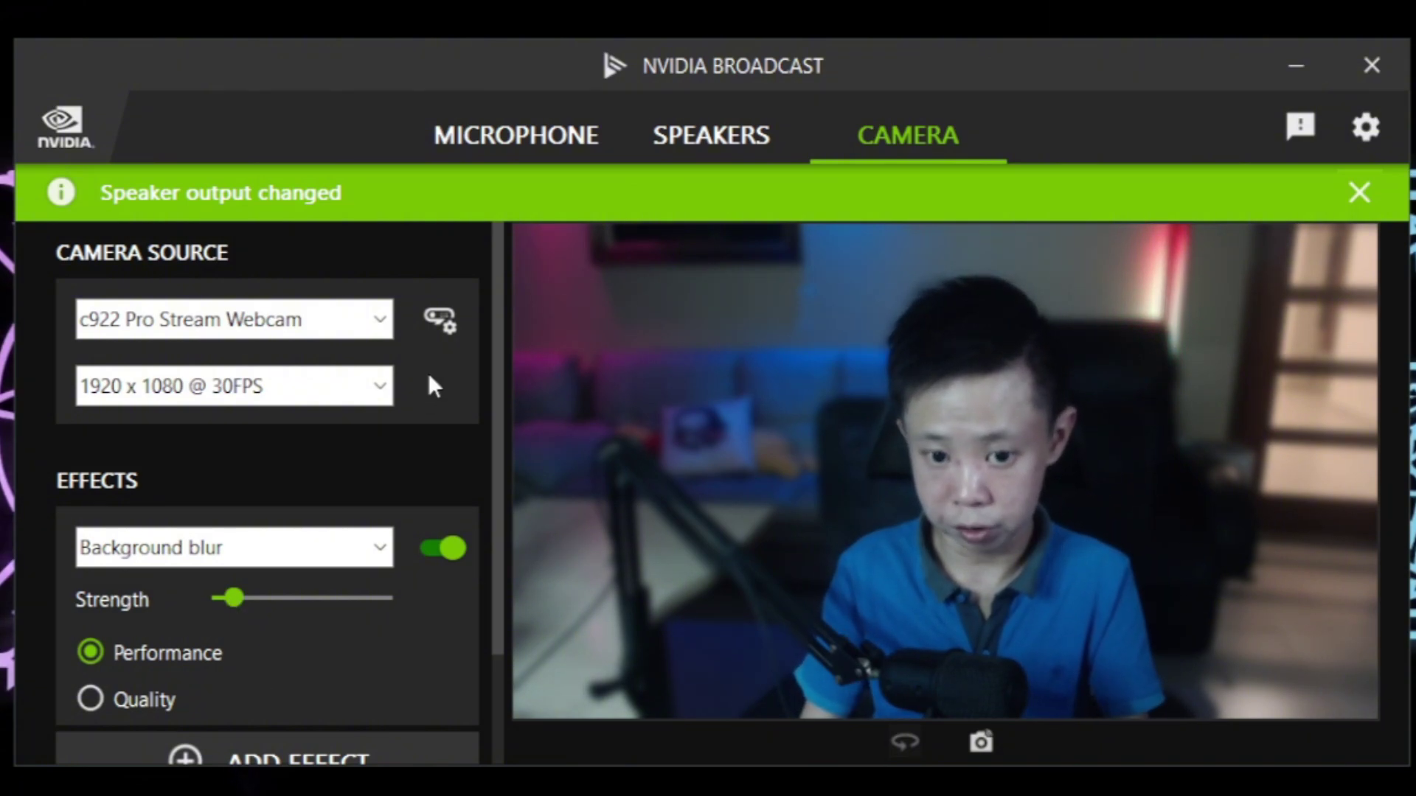
- Open the c922 webcam's camera properties, set White Balance to 3800, and confirm with OK
{"action": "left_click", "coordinate": [436, 329]}
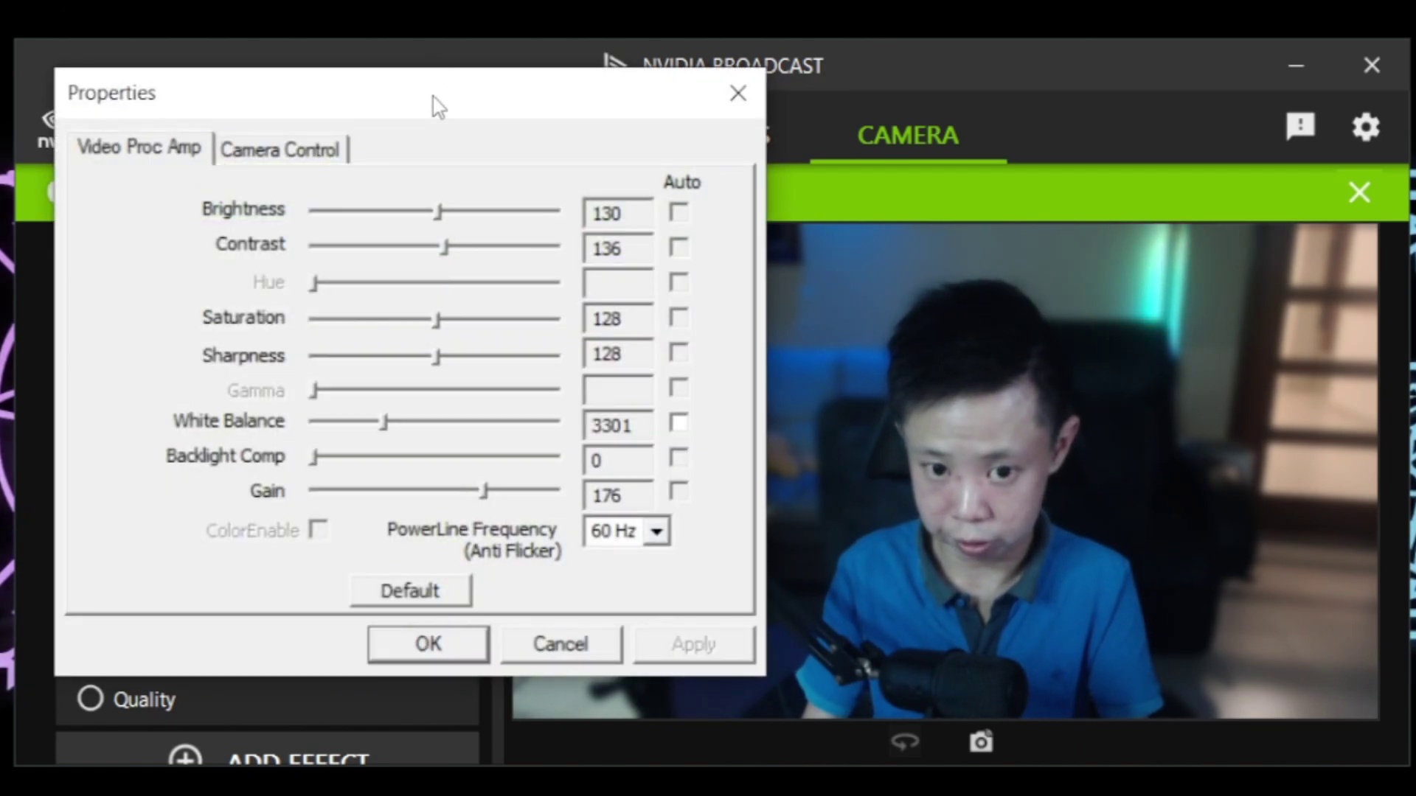
{"action": "left_click_drag", "start_coordinate": [433, 104], "coordinate": [1029, 141]}
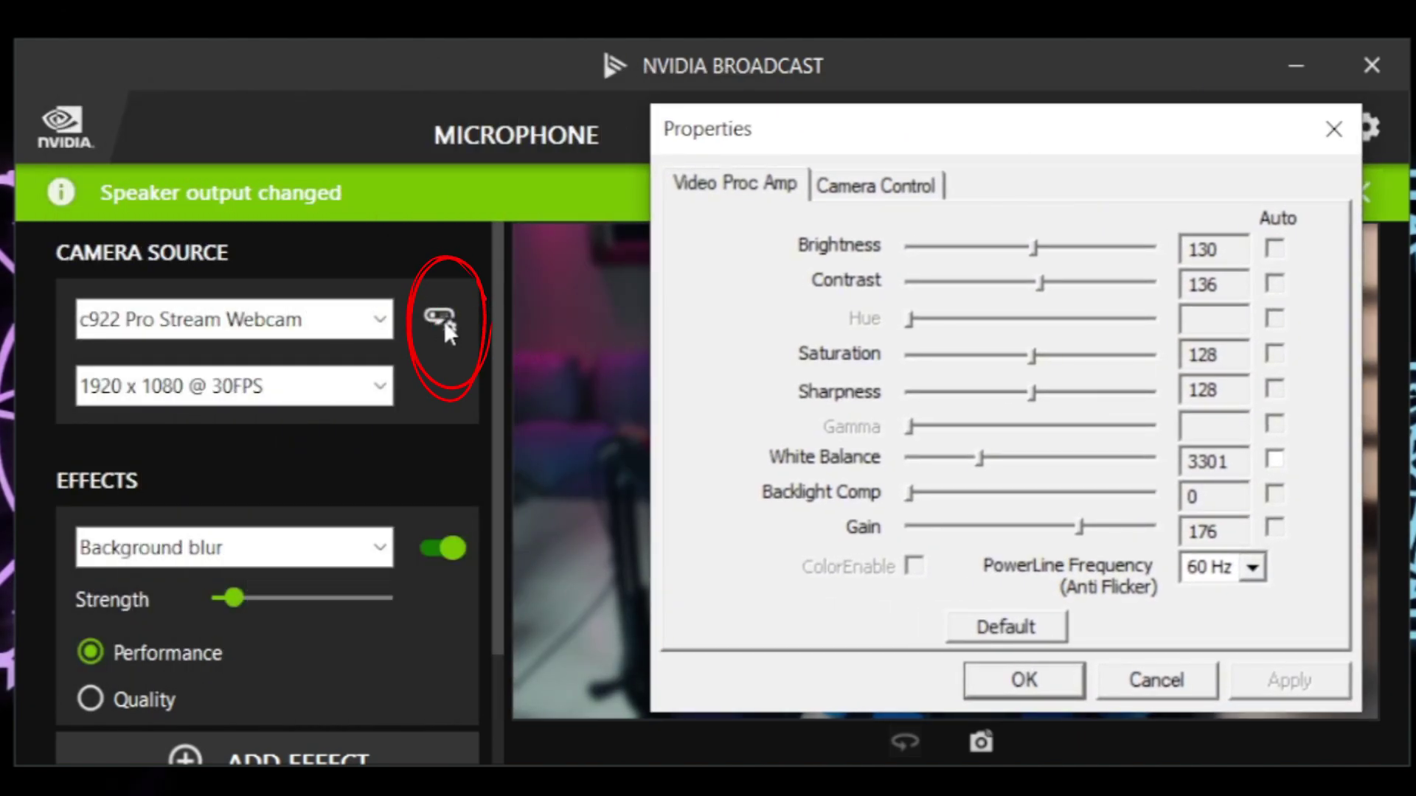
{"action": "left_click", "coordinate": [875, 184]}
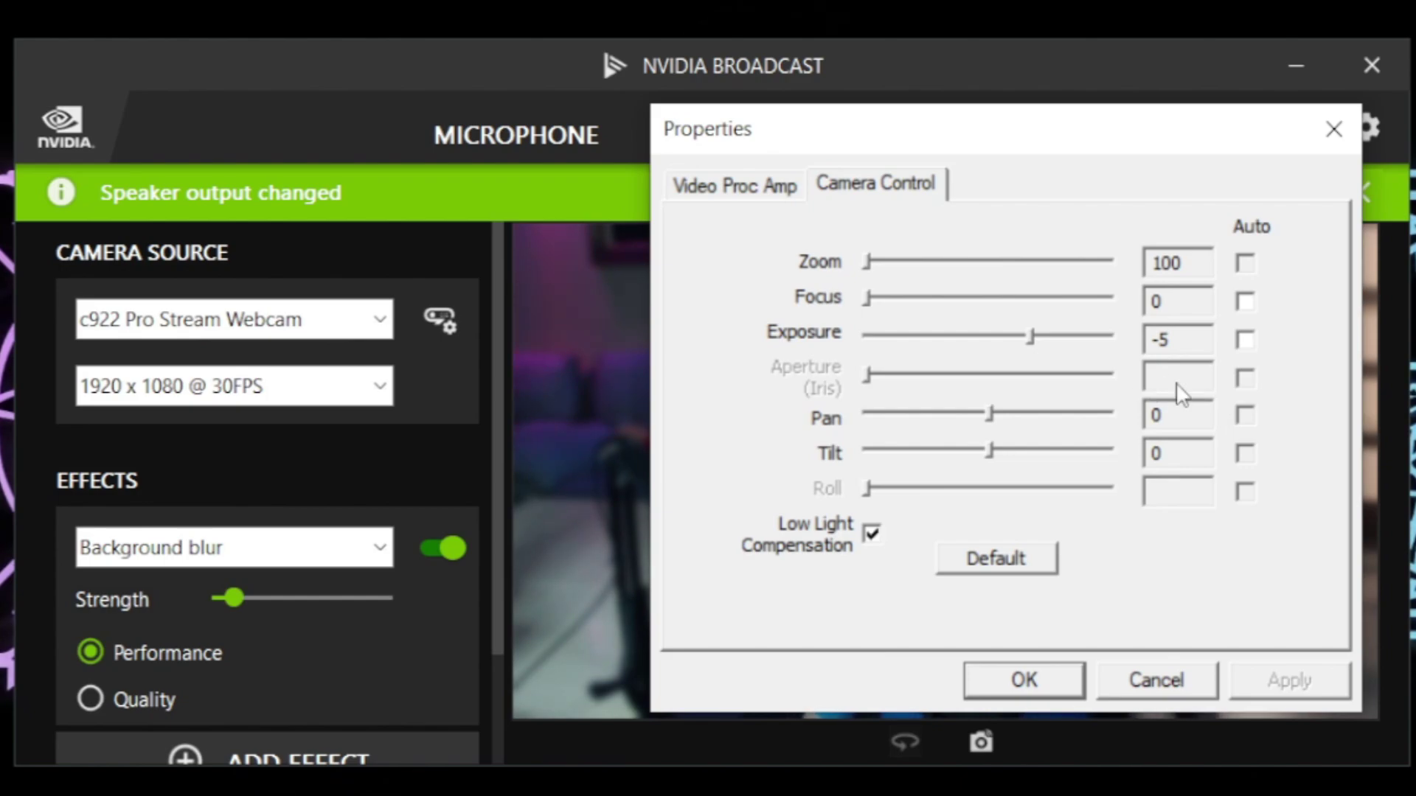
{"action": "left_click", "coordinate": [731, 188]}
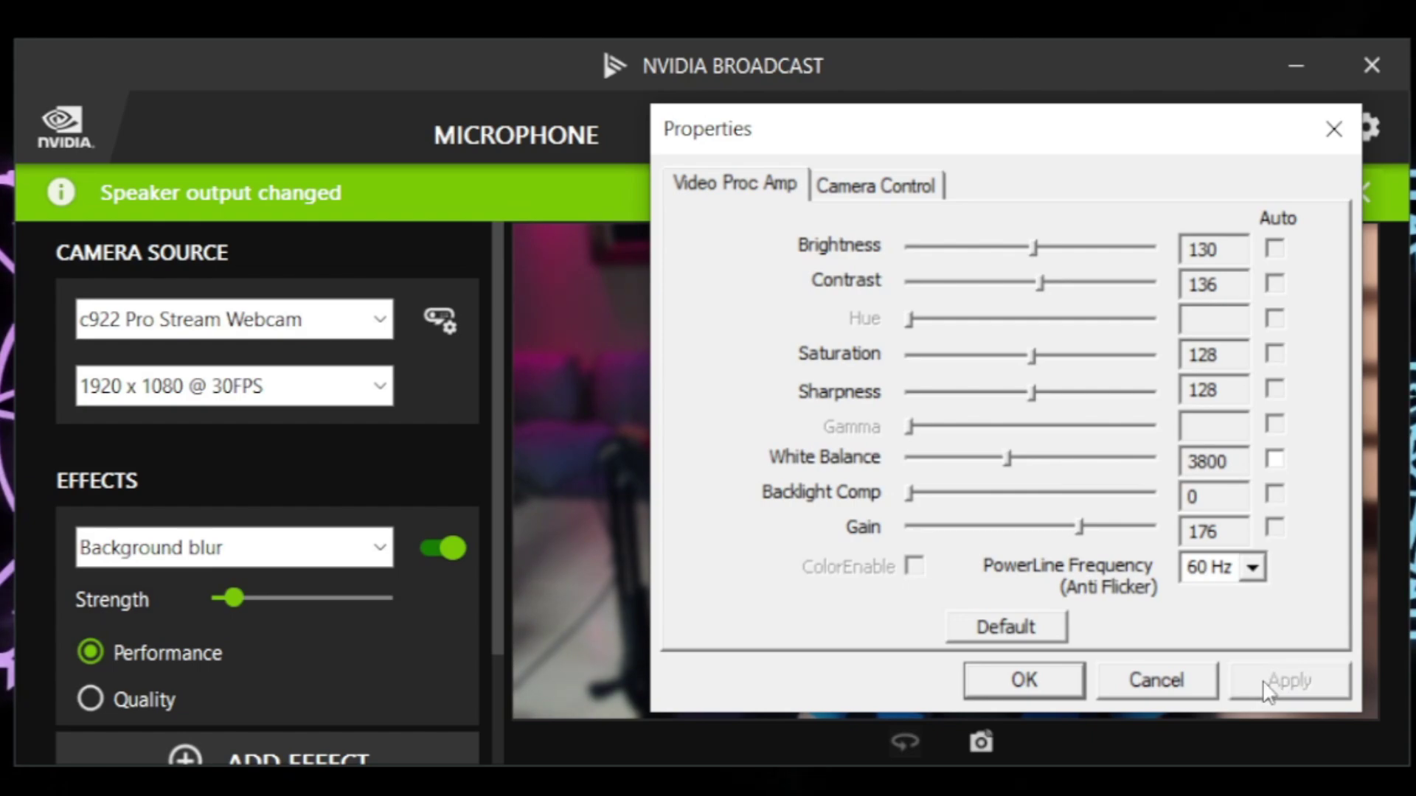
{"action": "left_click", "coordinate": [997, 678]}
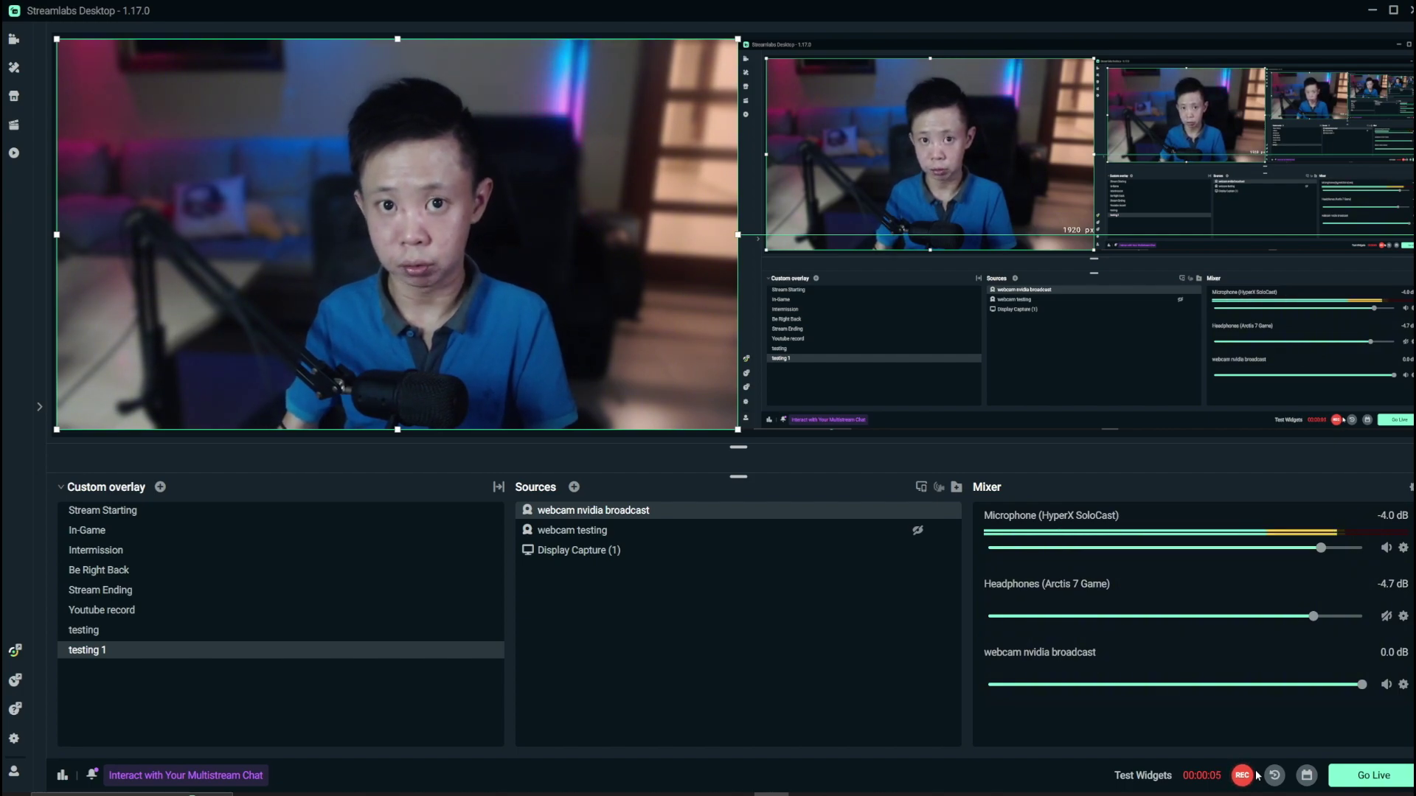
- Cancel adding a reused video capture source, then open the 'webcam nvidia broadcast' source's properties
{"action": "left_click", "coordinate": [573, 486]}
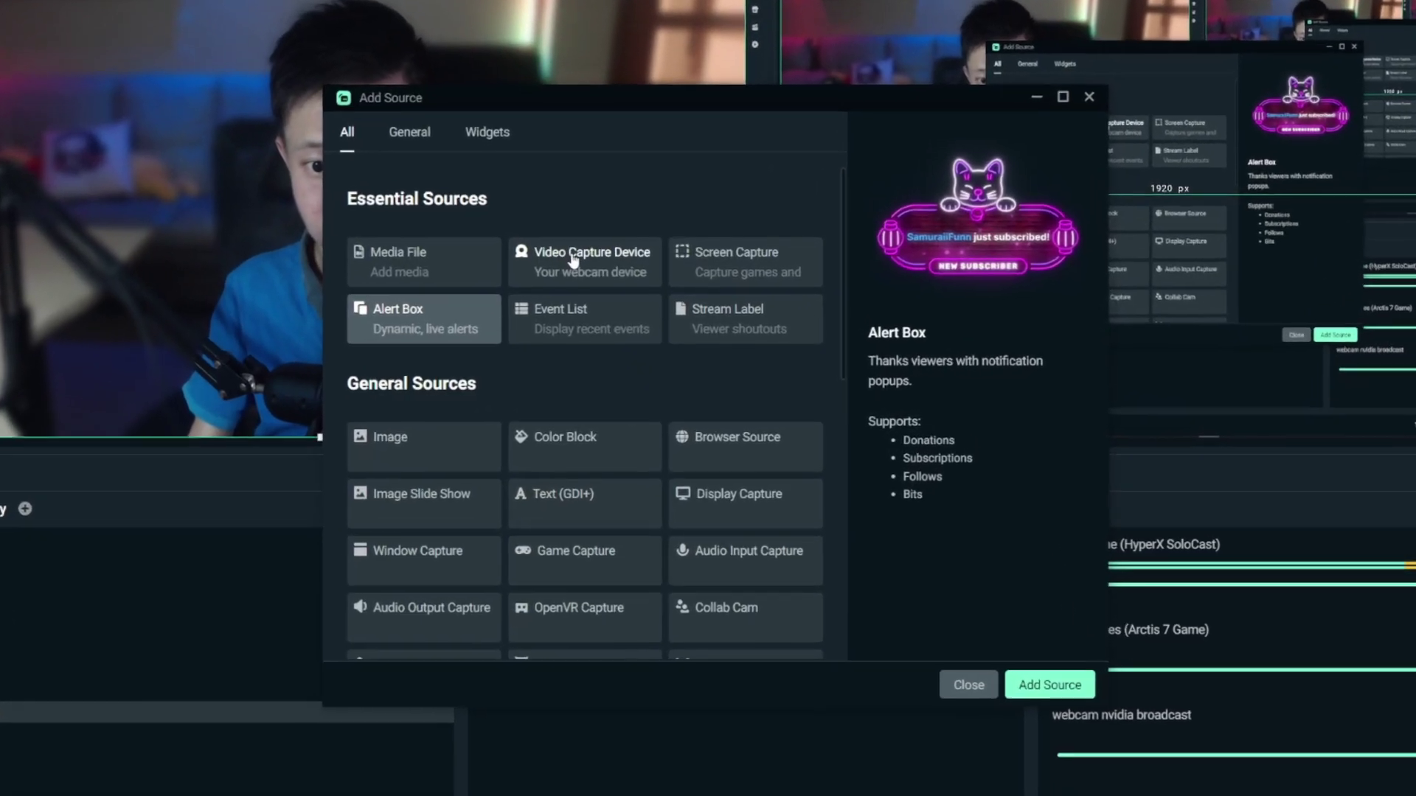
{"action": "left_click", "coordinate": [651, 290]}
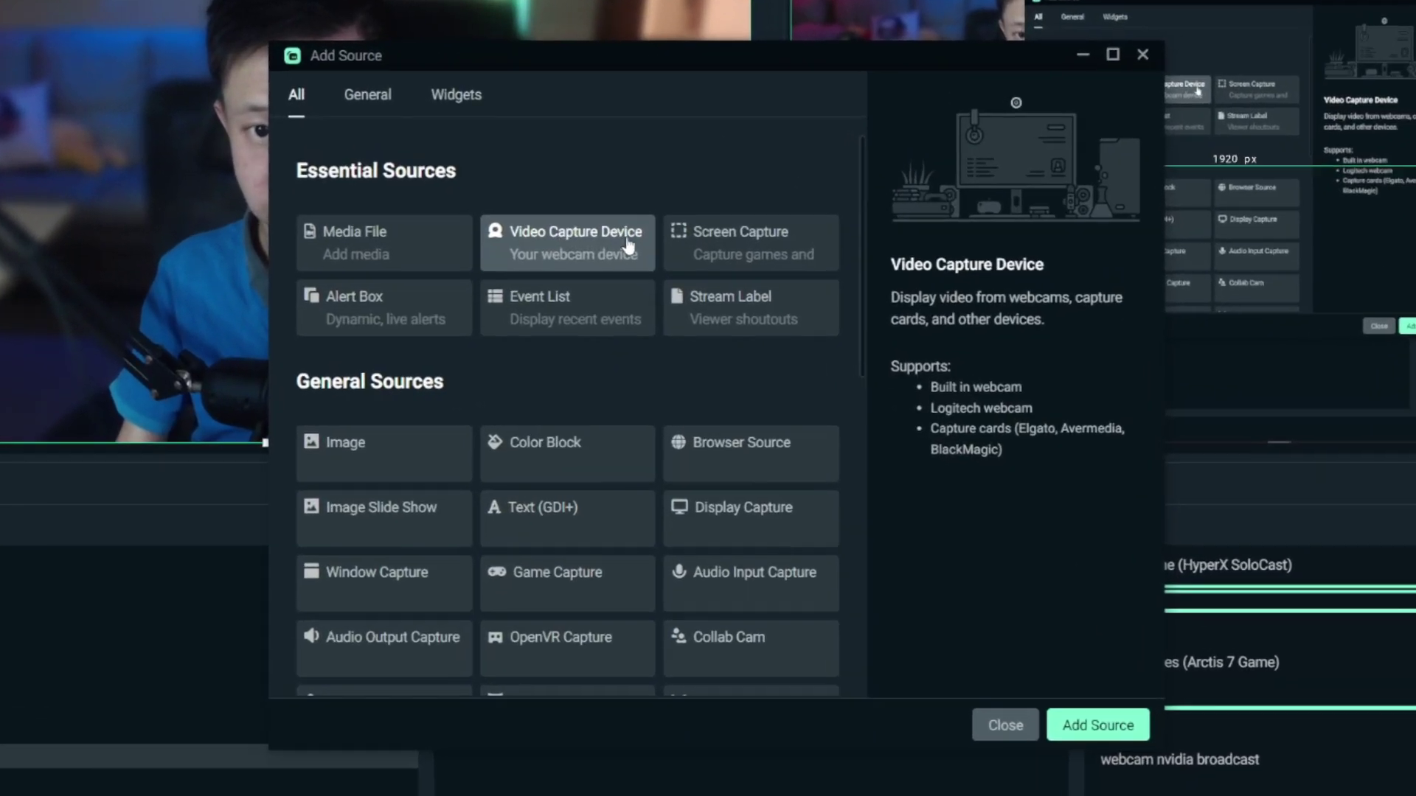
{"action": "left_click", "coordinate": [1097, 724]}
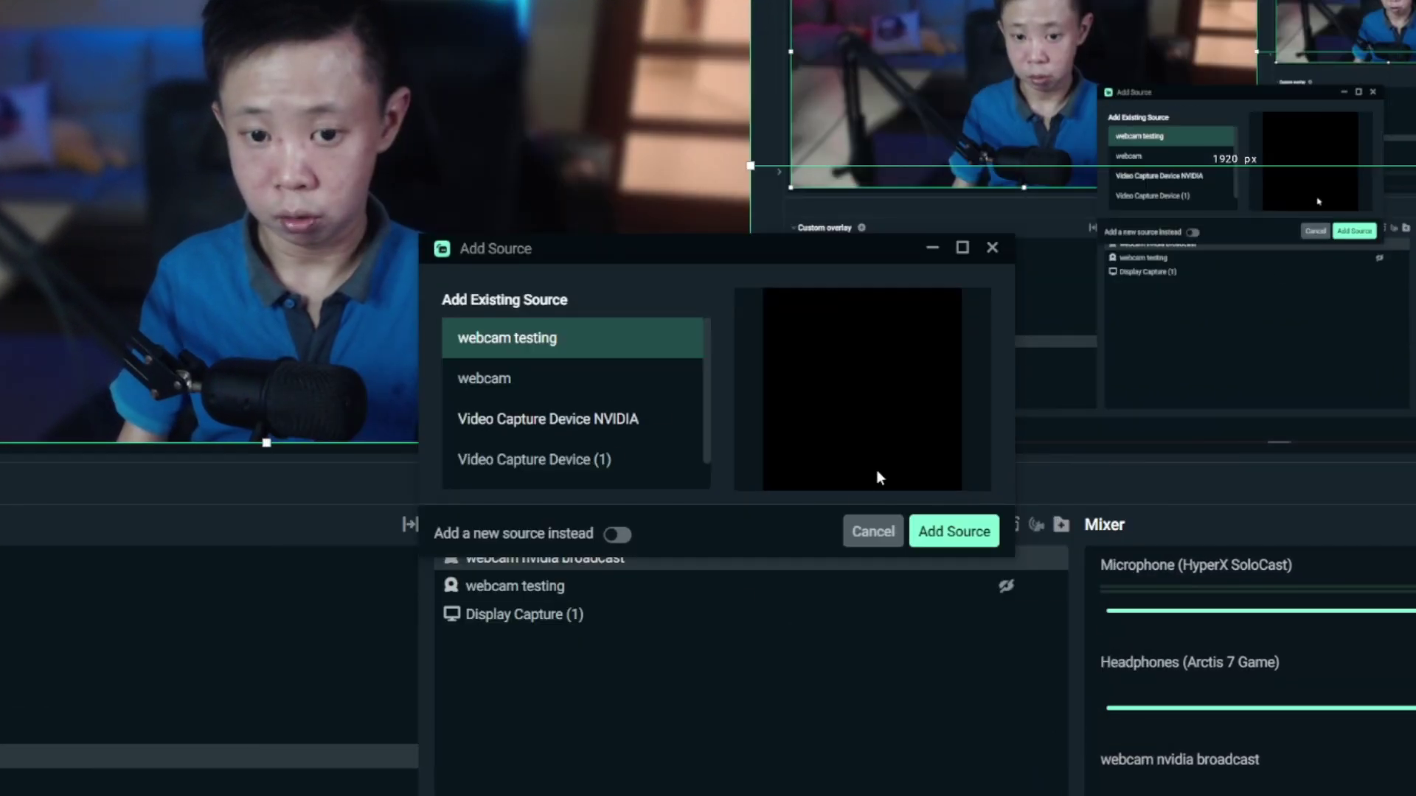
{"action": "left_click", "coordinate": [869, 542]}
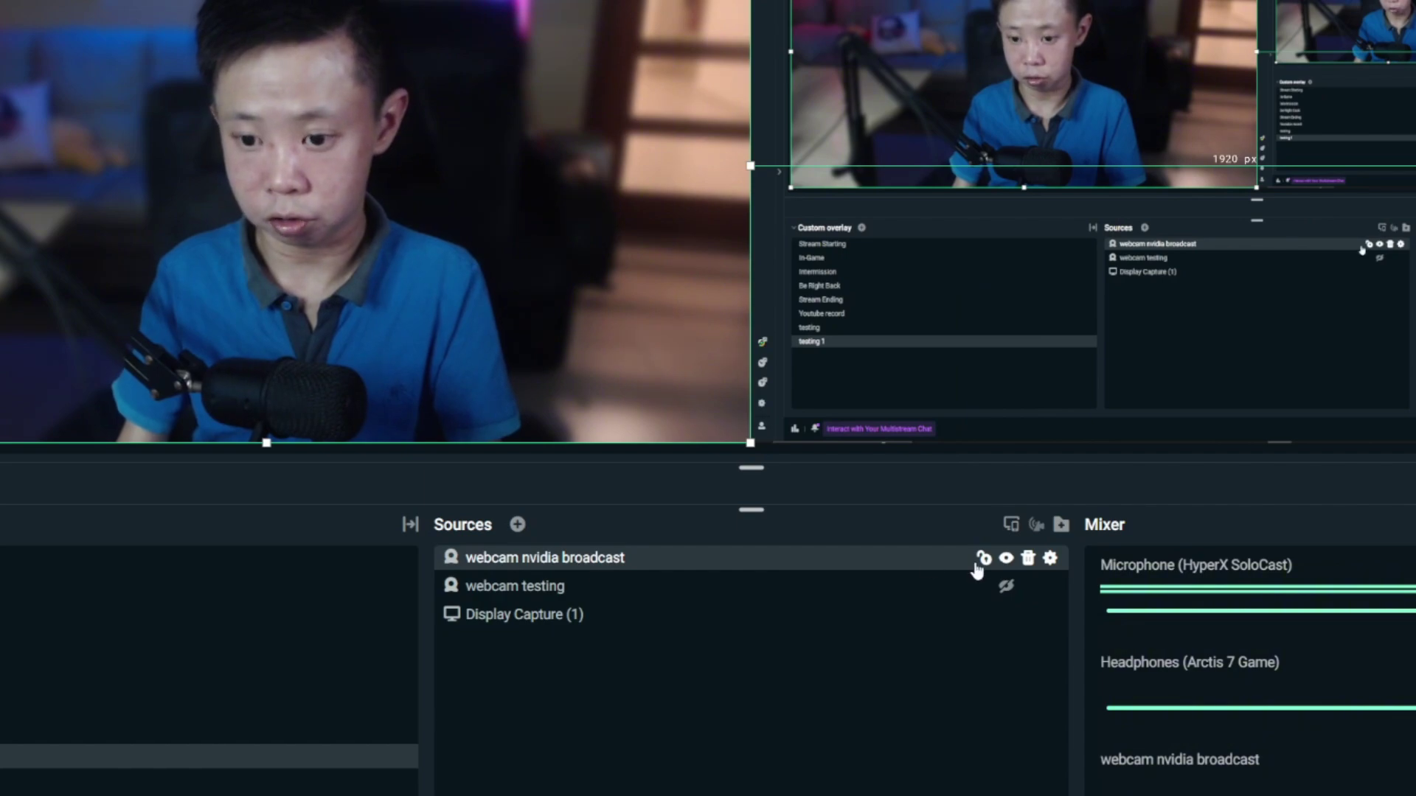
{"action": "left_click", "coordinate": [1049, 559]}
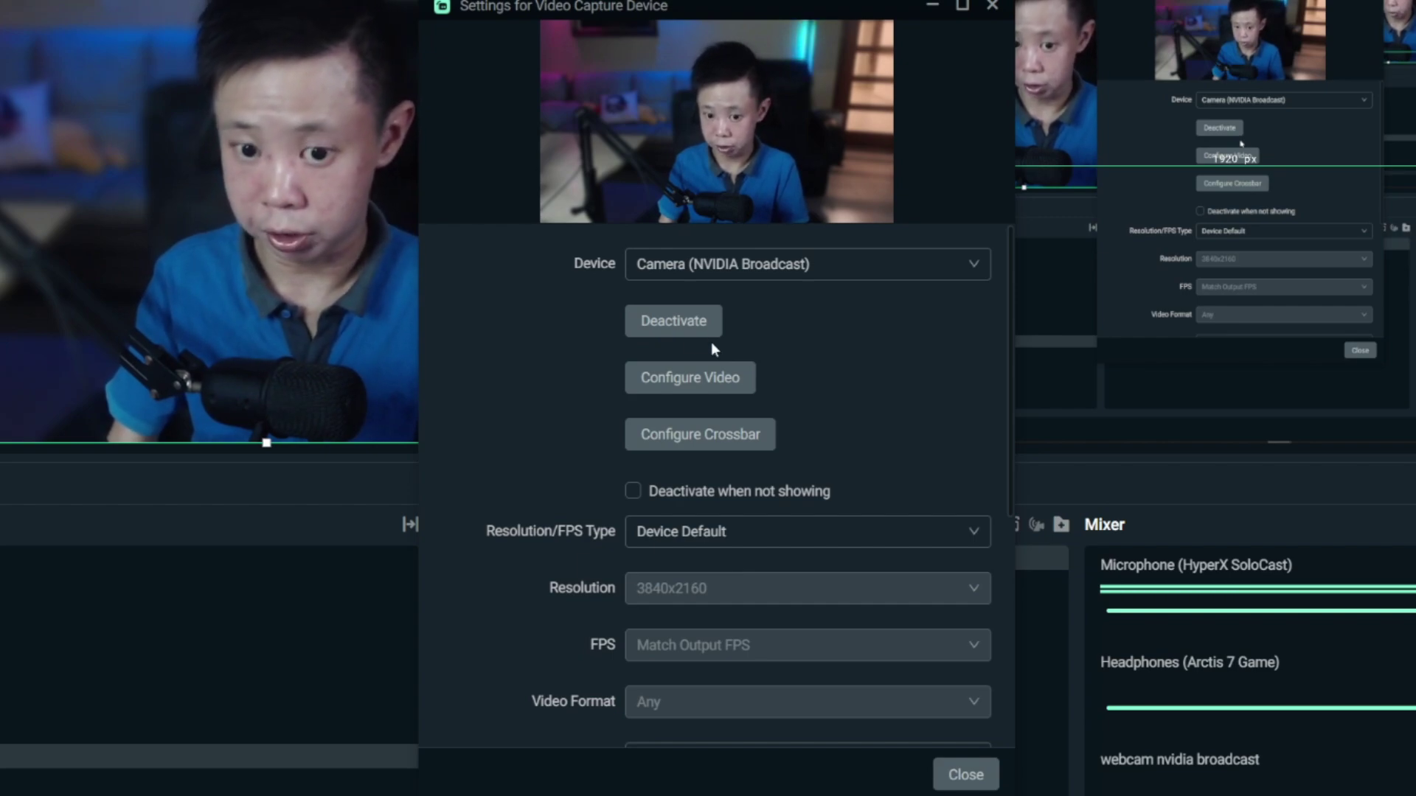
- Select Camera (NVIDIA Broadcast) with Custom resolution type, 1920x1080, at Highest FPS
{"action": "left_click", "coordinate": [721, 265]}
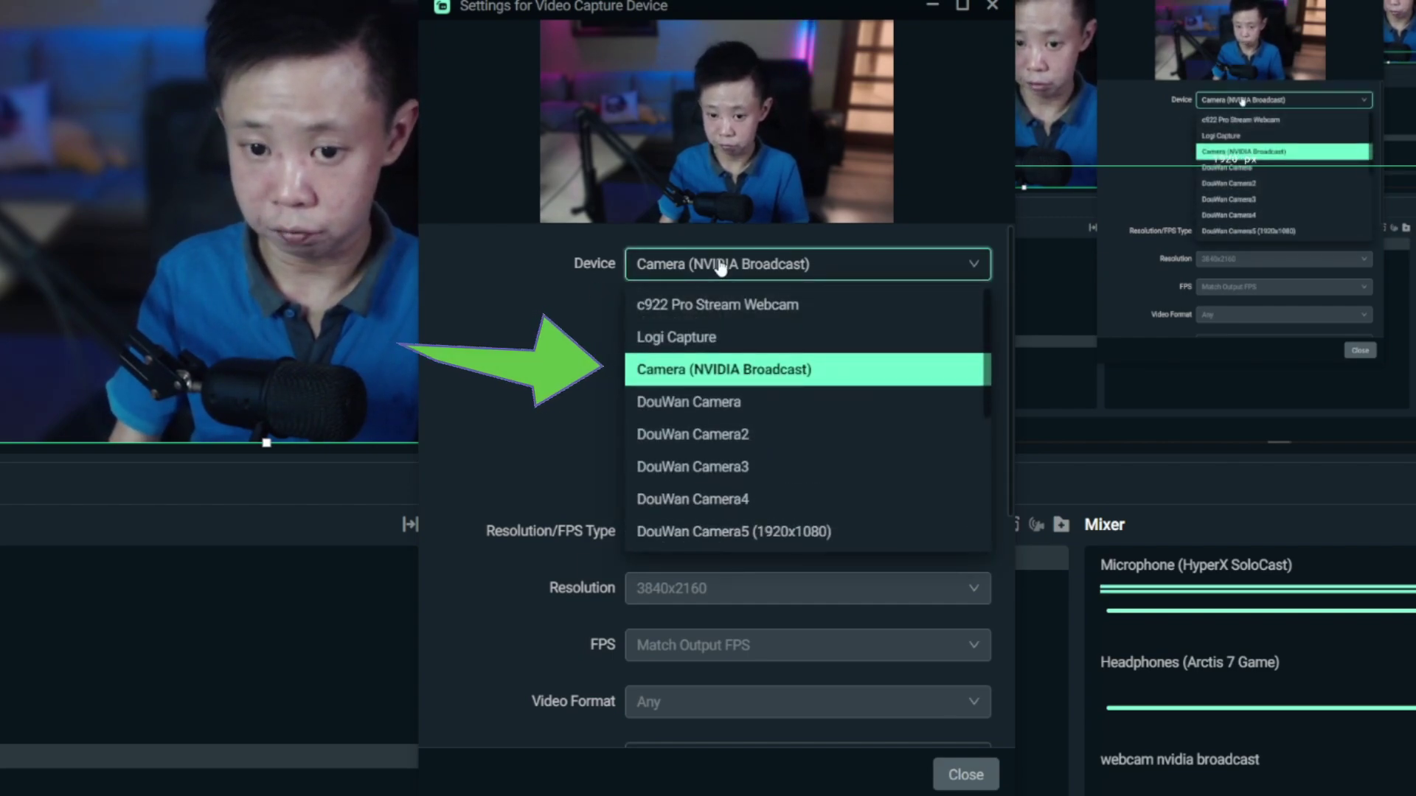
{"action": "left_click", "coordinate": [692, 376]}
{"action": "scroll", "coordinate": [603, 457], "scroll_direction": "down", "scroll_amount": 3}
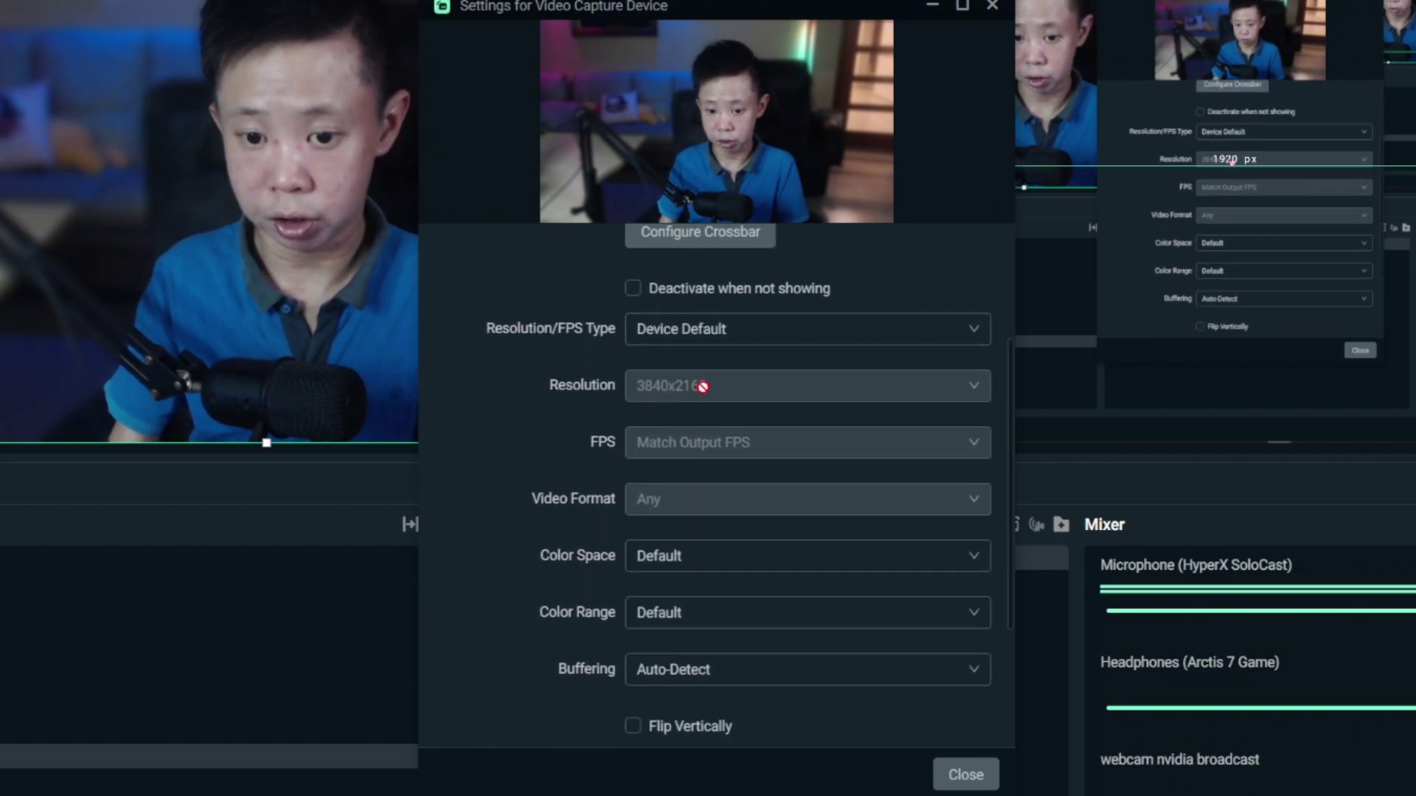
{"action": "left_click", "coordinate": [708, 333]}
{"action": "left_click", "coordinate": [700, 392]}
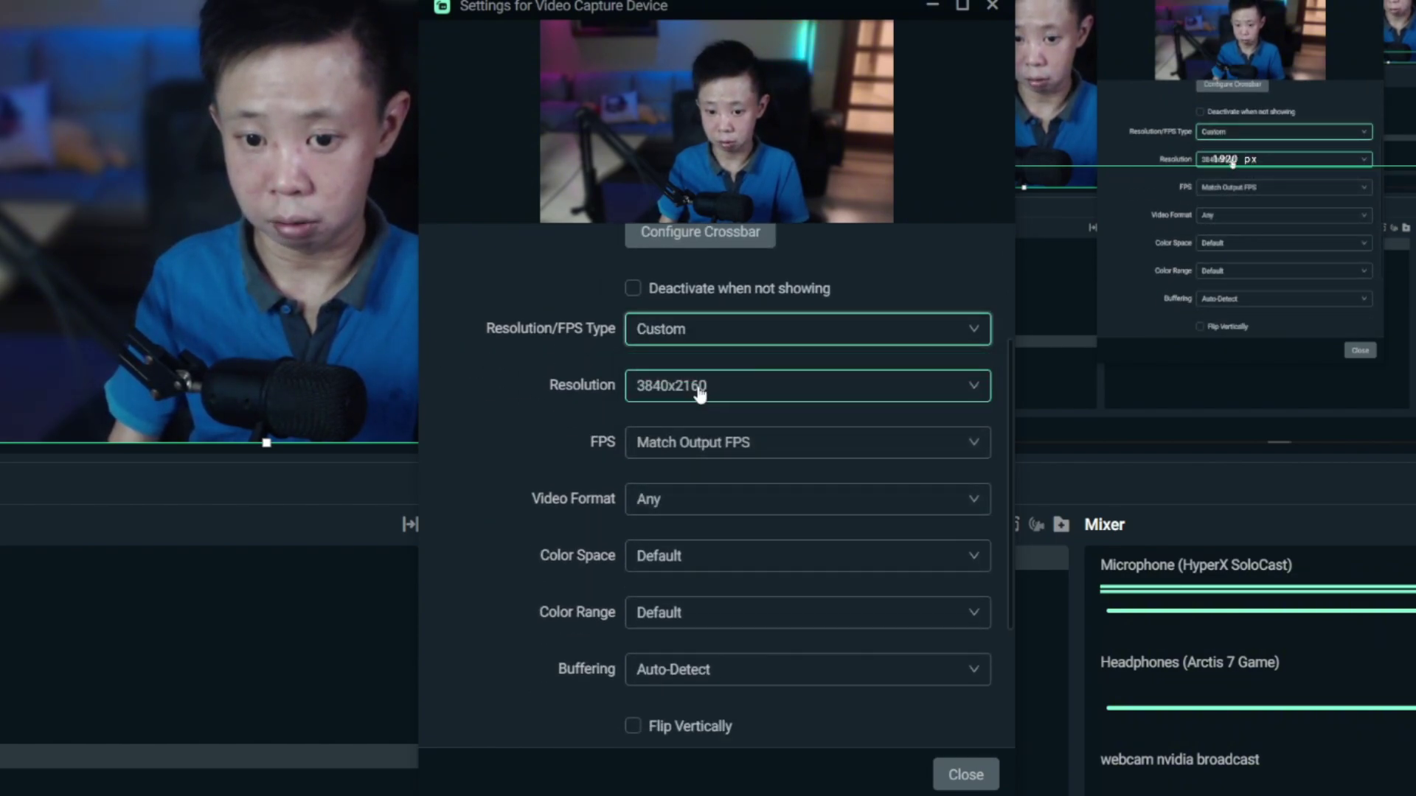
{"action": "left_click", "coordinate": [696, 385]}
{"action": "left_click", "coordinate": [691, 459]}
{"action": "left_click", "coordinate": [737, 442]}
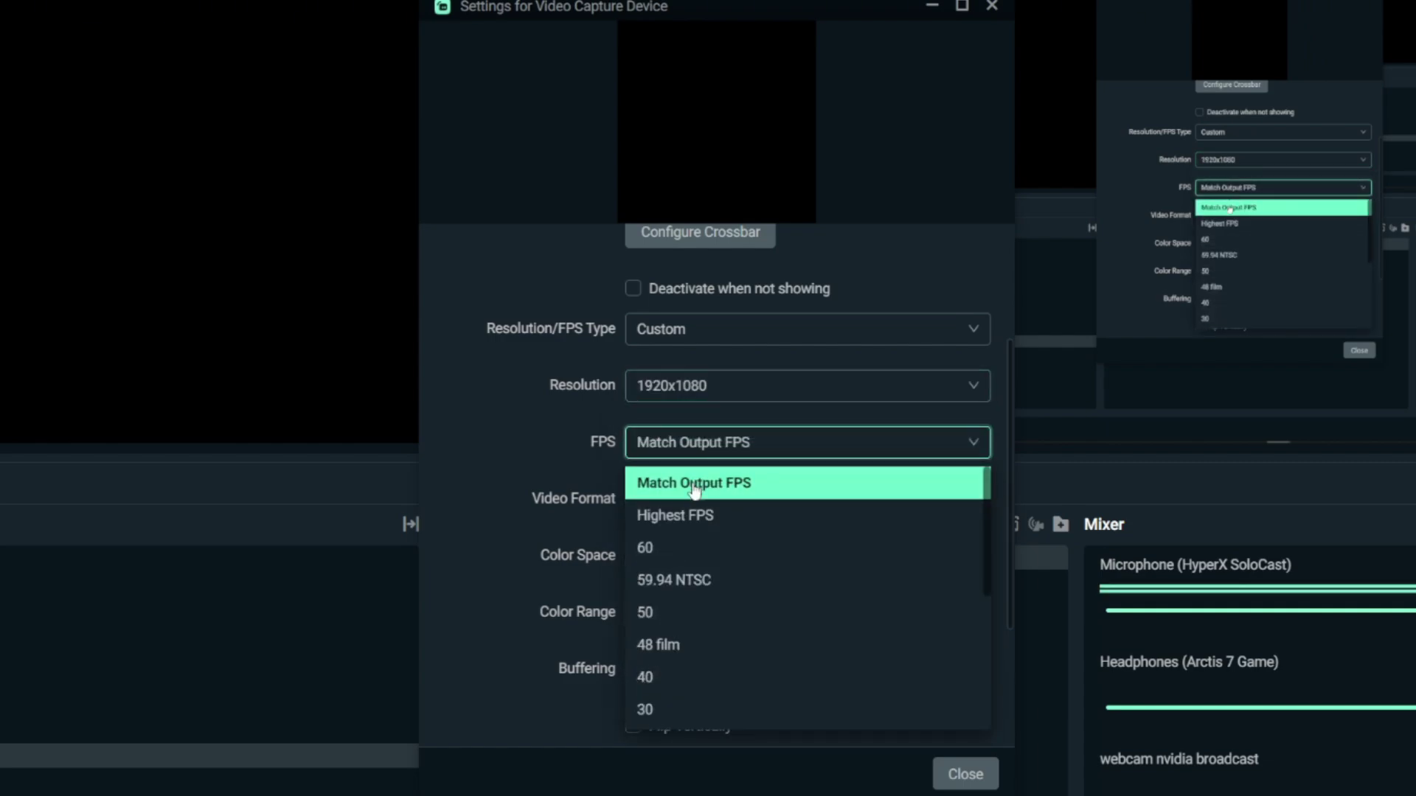
{"action": "left_click", "coordinate": [667, 512]}
- Set video format ARGB, colour space Rec. 709 and Full colour range, then close the settings
{"action": "left_click", "coordinate": [642, 499]}
{"action": "scroll", "coordinate": [572, 478], "scroll_direction": "down", "scroll_amount": 2}
{"action": "left_click", "coordinate": [655, 469]}
{"action": "left_click", "coordinate": [642, 454]}
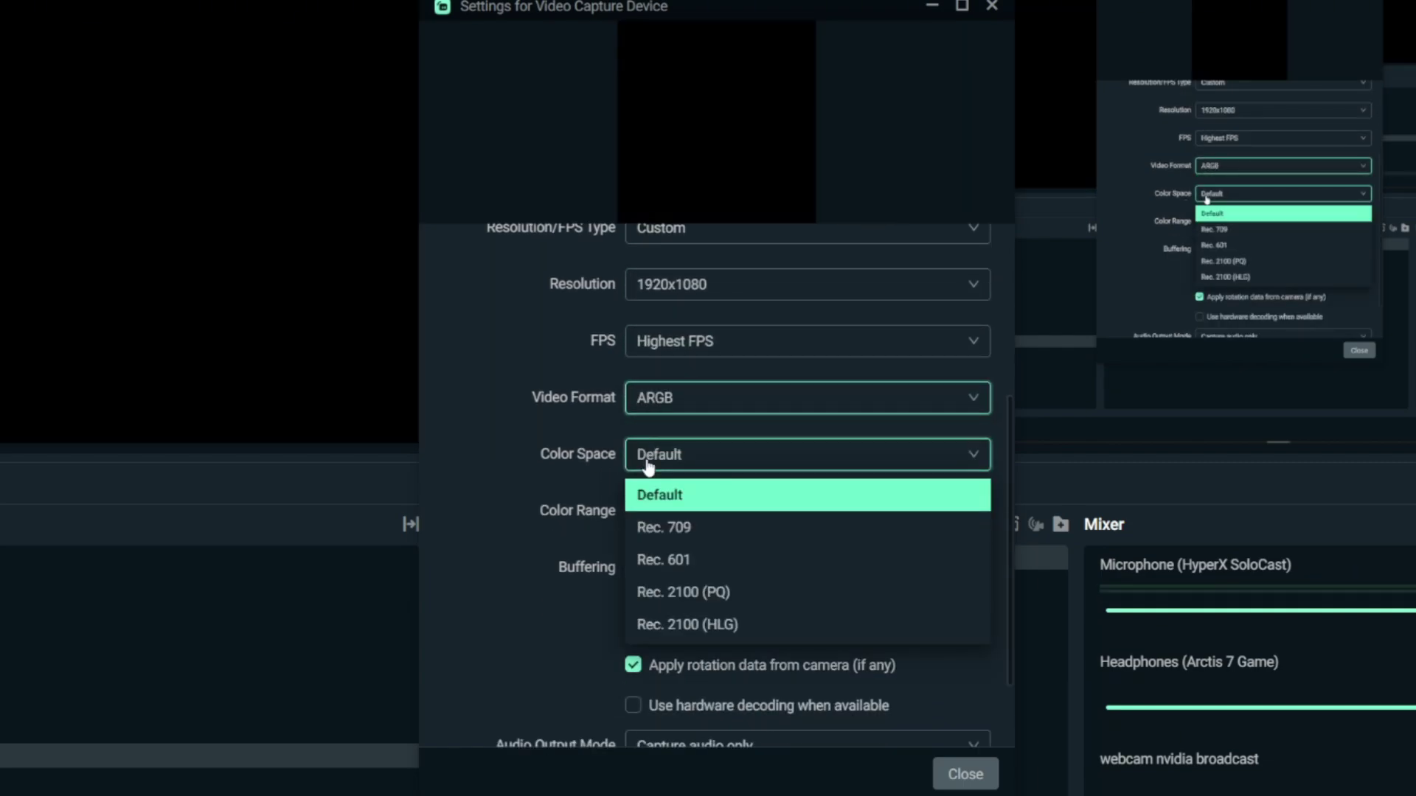
{"action": "left_click", "coordinate": [668, 527]}
{"action": "left_click", "coordinate": [663, 511]}
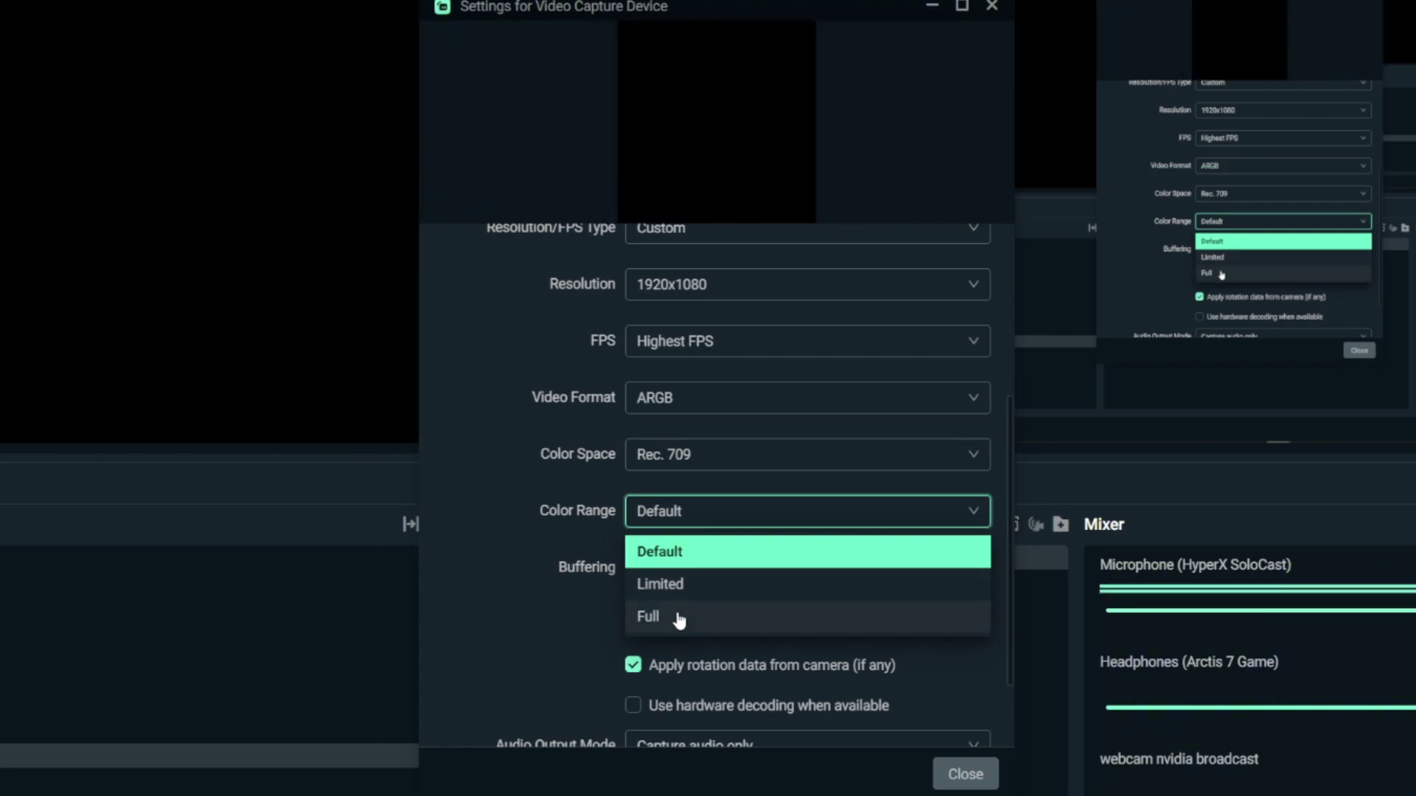
{"action": "left_click", "coordinate": [675, 617]}
{"action": "scroll", "coordinate": [678, 618], "scroll_direction": "down", "scroll_amount": 2}
{"action": "left_click", "coordinate": [962, 773]}
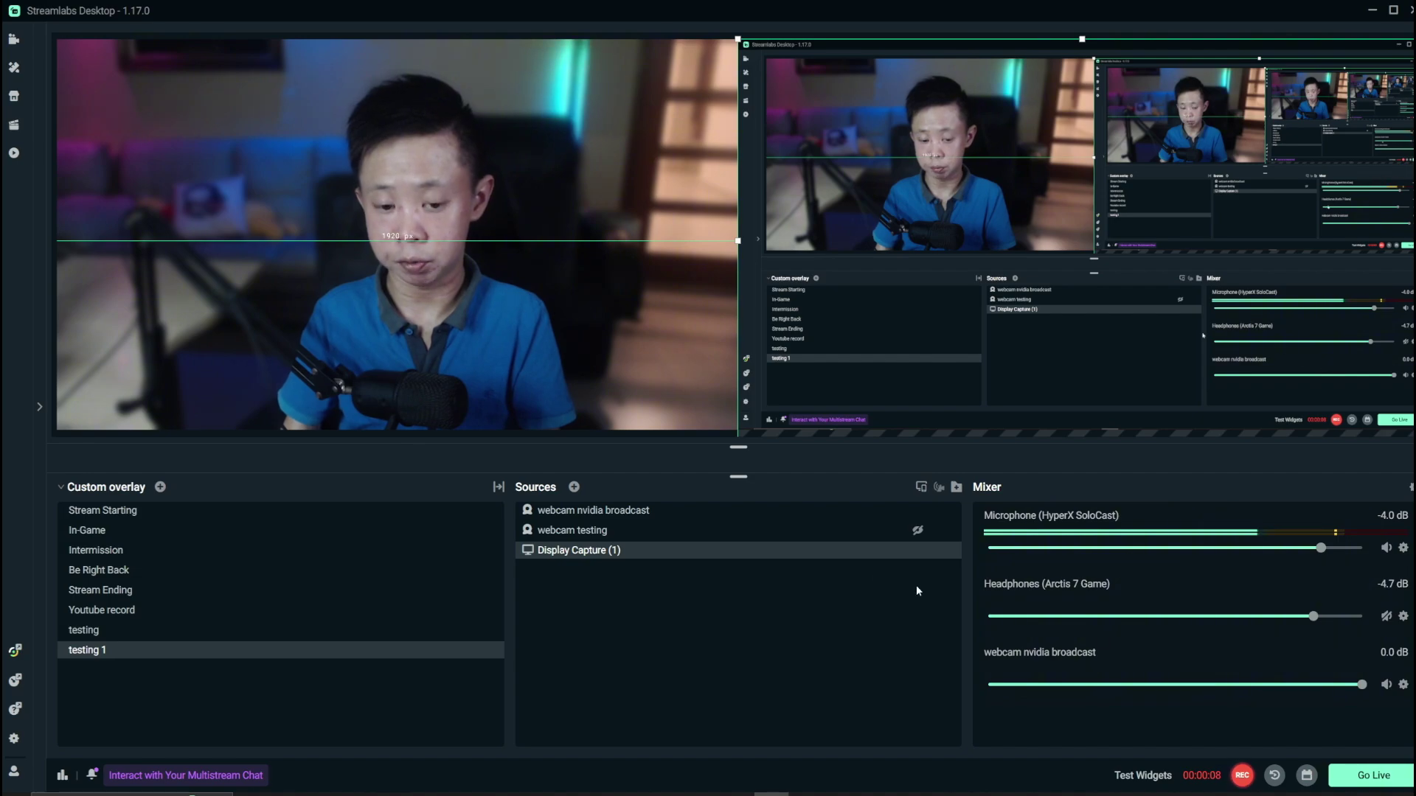
- Add a Color Correction filter to the 'webcam nvidia broadcast' source
{"action": "mouse_move", "coordinate": [655, 511]}
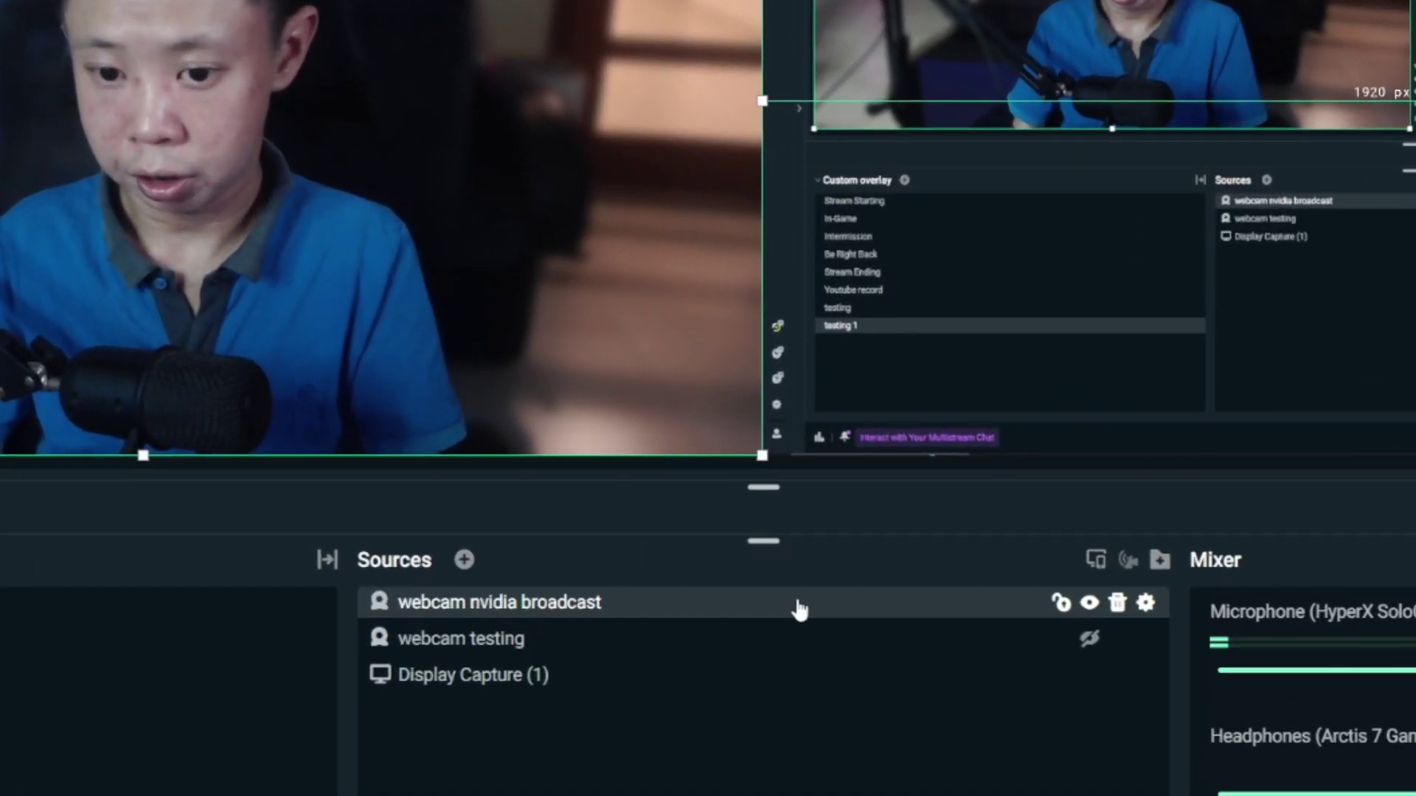
{"action": "right_click", "coordinate": [765, 525]}
{"action": "mouse_move", "coordinate": [887, 427]}
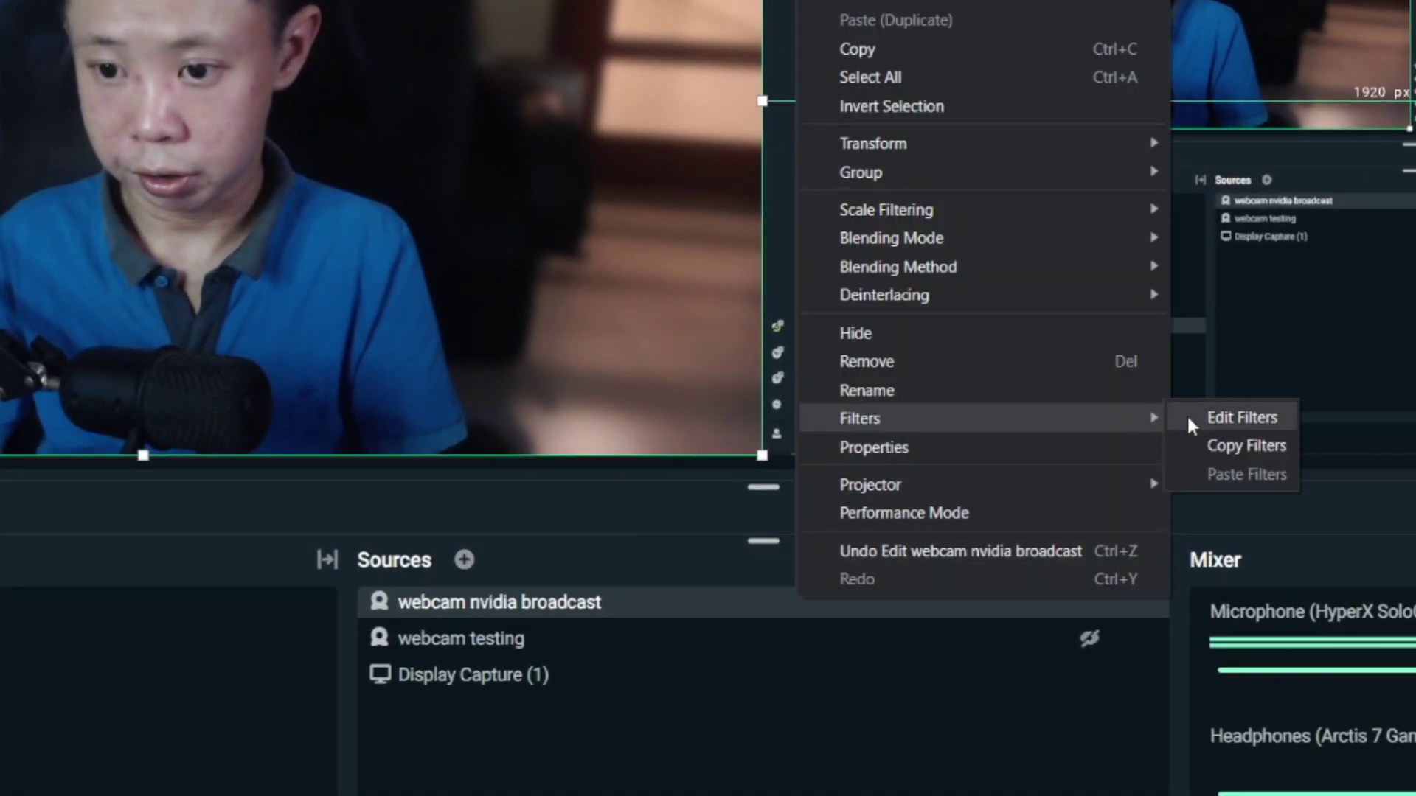
{"action": "left_click", "coordinate": [1245, 418]}
{"action": "left_click", "coordinate": [395, 350]}
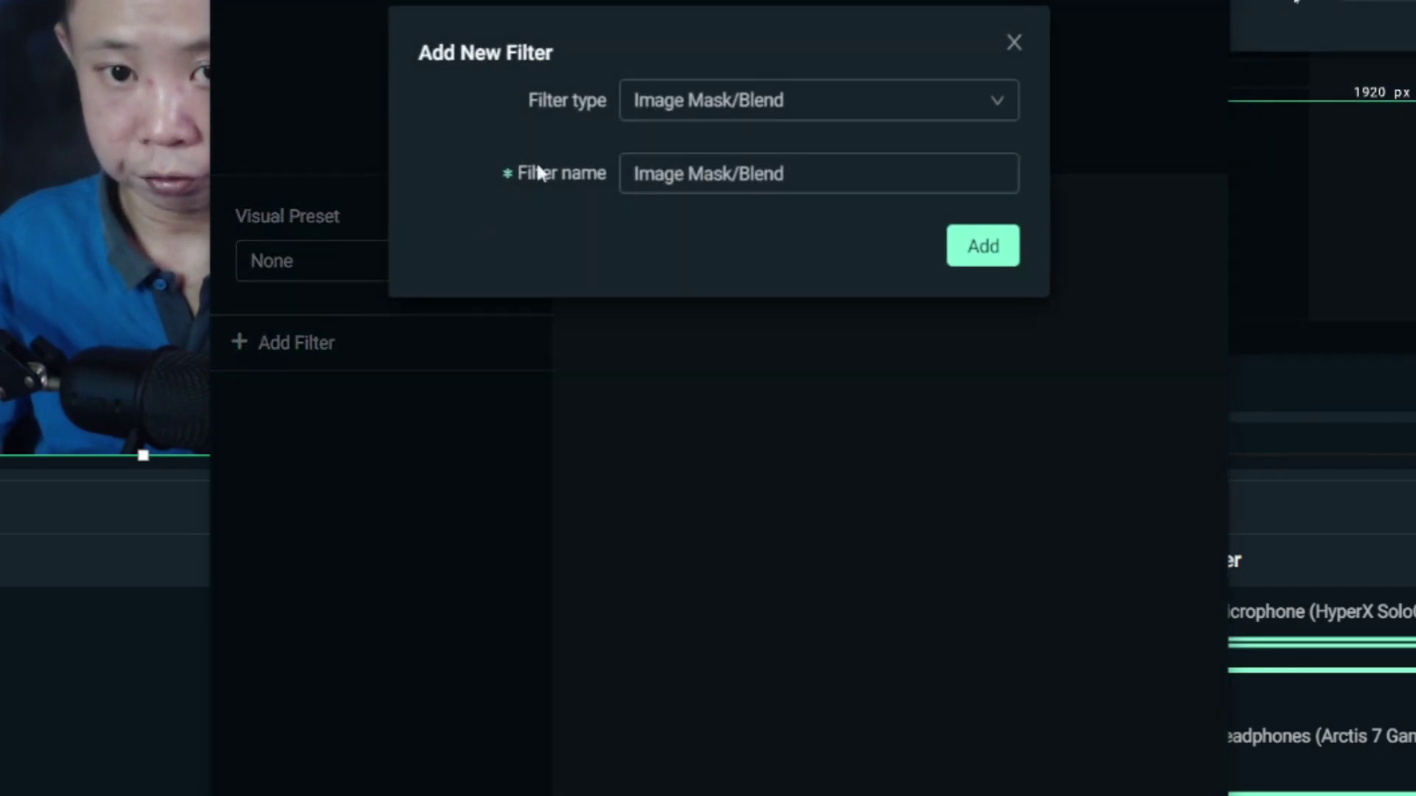
{"action": "left_click", "coordinate": [739, 100]}
{"action": "left_click", "coordinate": [720, 279]}
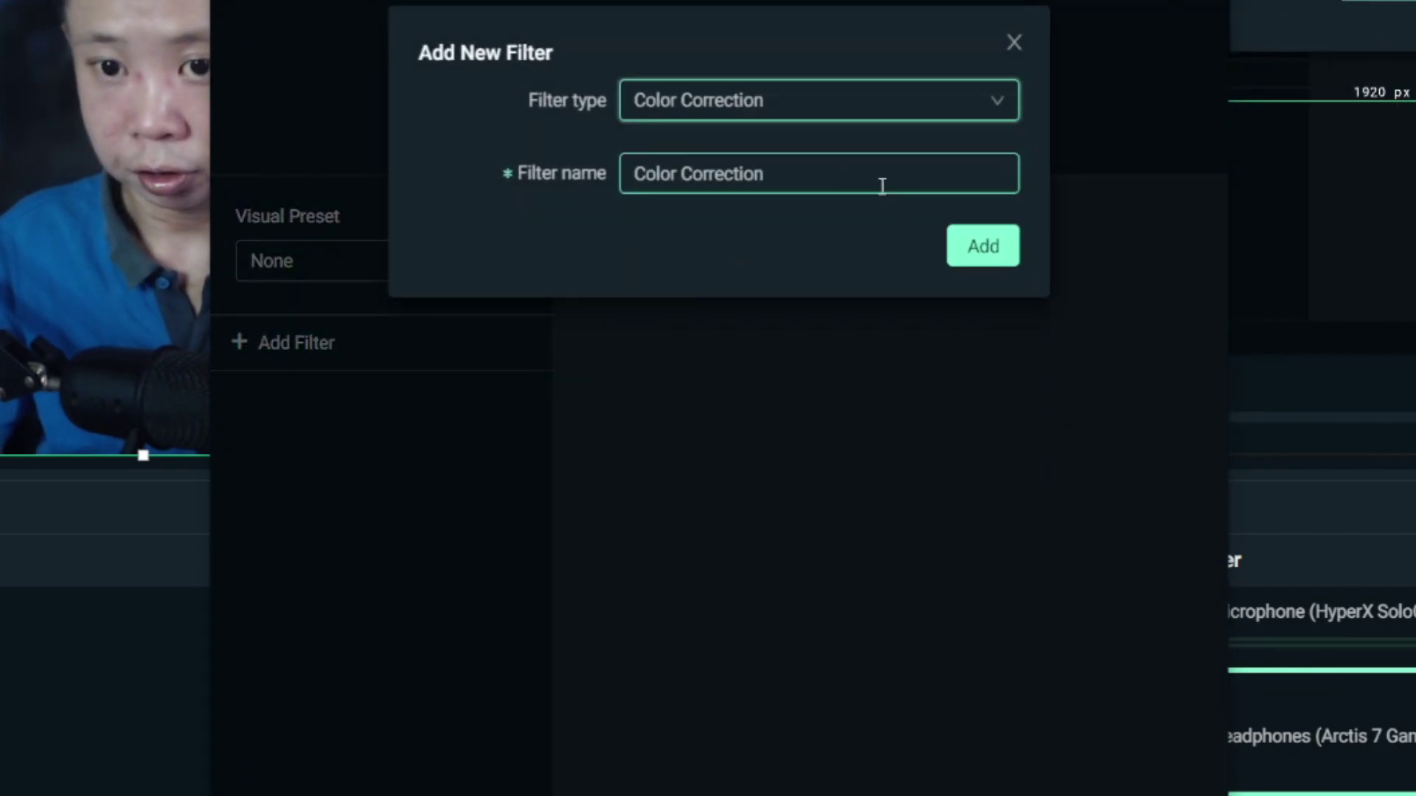
{"action": "left_click", "coordinate": [981, 245]}
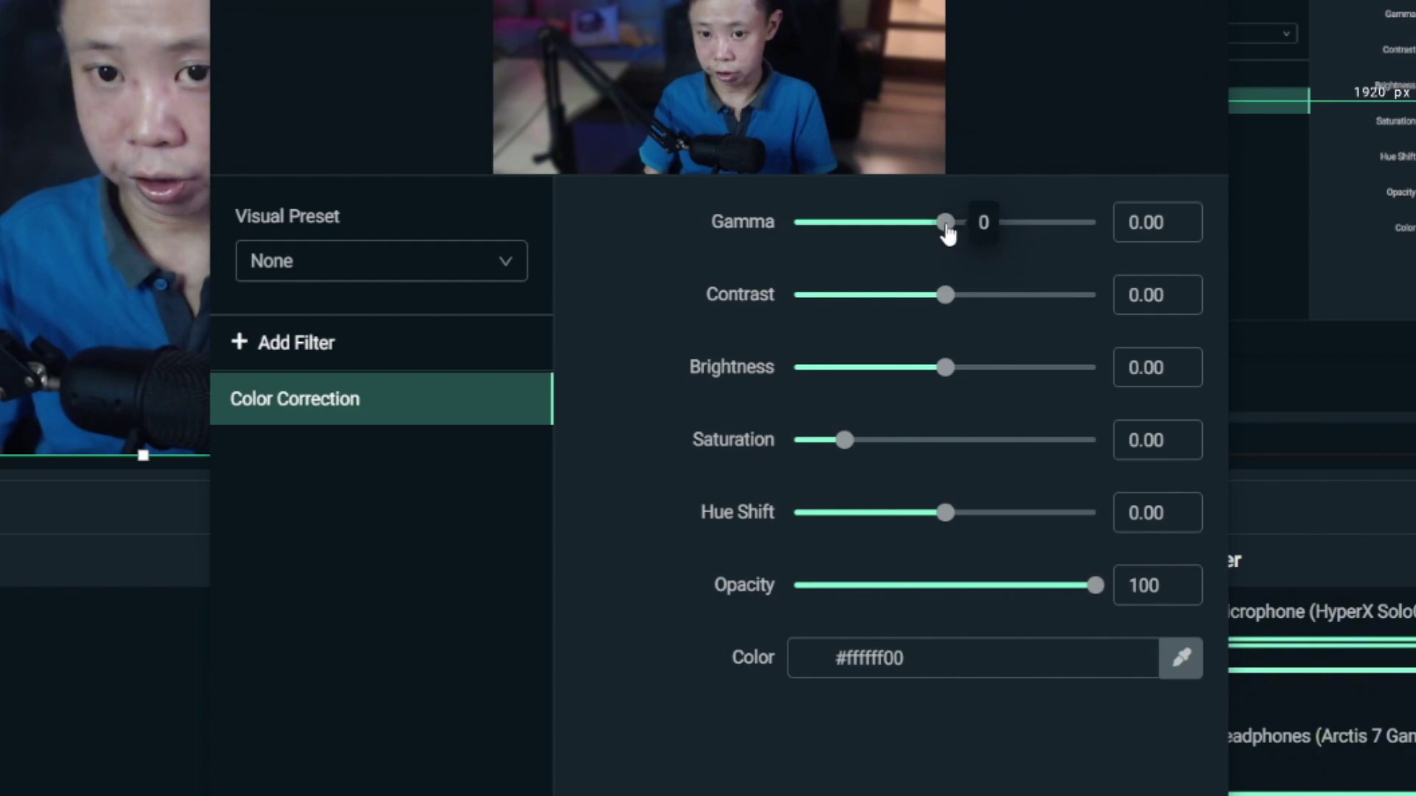
- Set gamma 0.21, contrast 0.15, brightness 0.04 and saturation 0.46 on the Color Correction filter
{"action": "left_click_drag", "start_coordinate": [947, 226], "coordinate": [947, 226]}
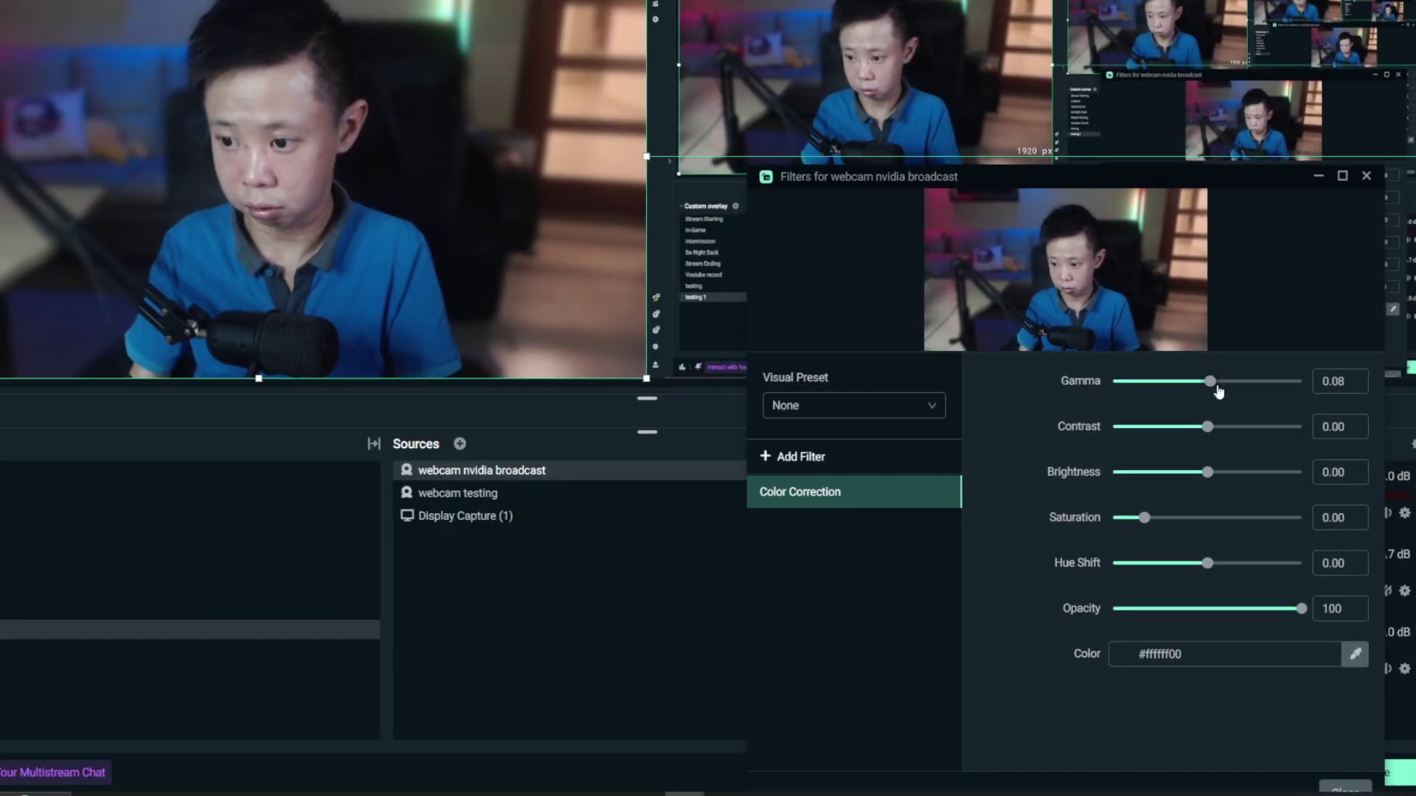
{"action": "left_click_drag", "start_coordinate": [1211, 390], "coordinate": [1214, 390]}
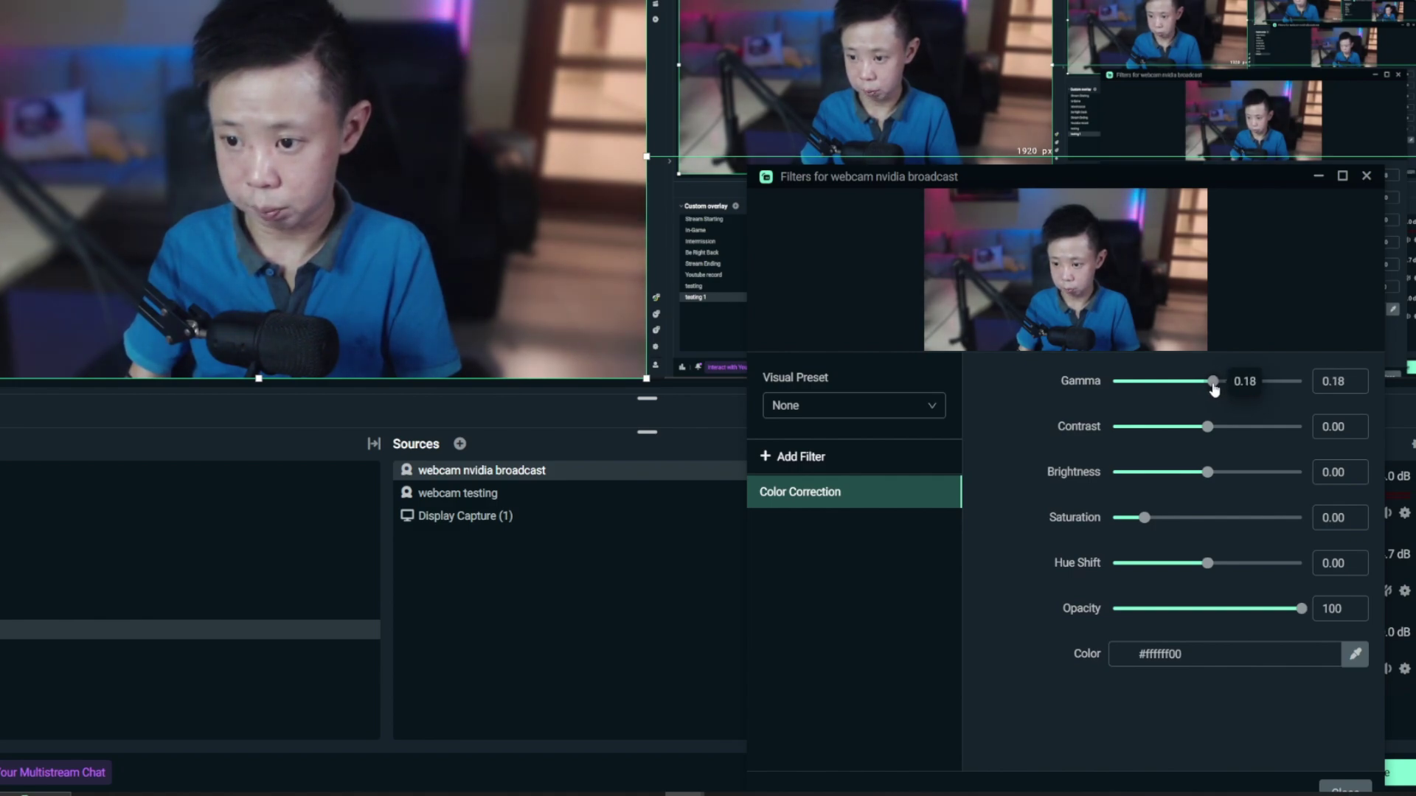
{"action": "left_click_drag", "start_coordinate": [1214, 390], "coordinate": [1215, 390]}
{"action": "left_click_drag", "start_coordinate": [1207, 427], "coordinate": [1211, 432]}
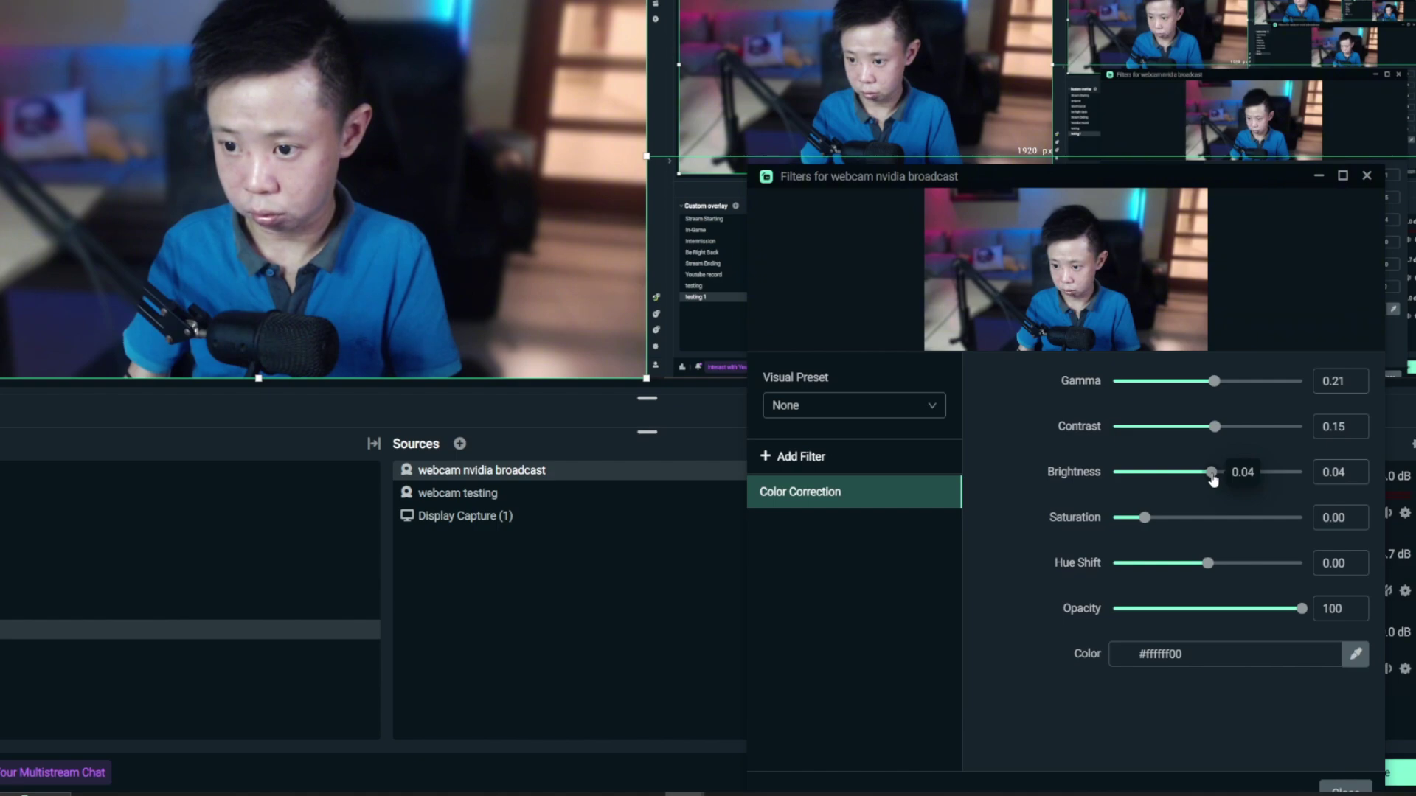
{"action": "left_click_drag", "start_coordinate": [1212, 477], "coordinate": [1215, 477]}
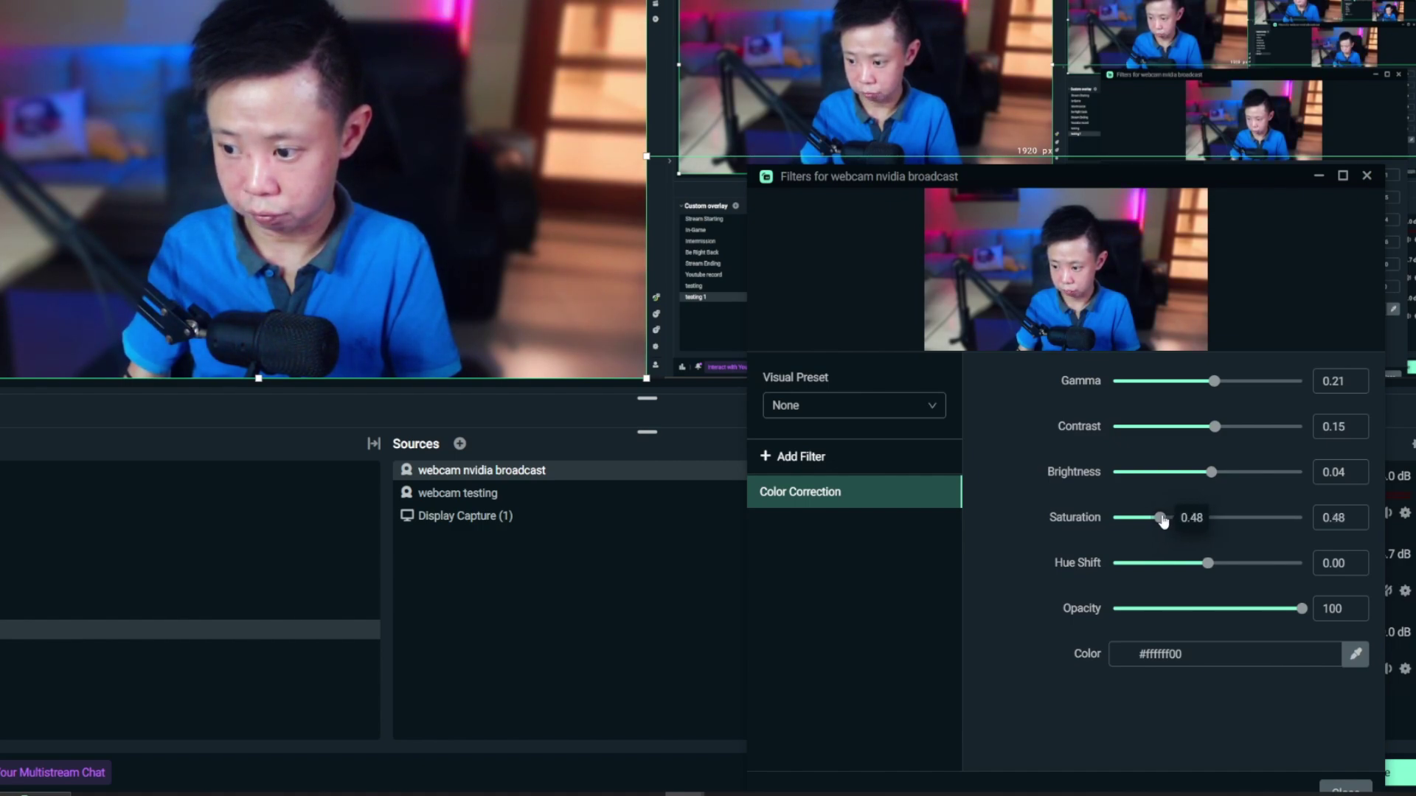
{"action": "left_click_drag", "start_coordinate": [1161, 520], "coordinate": [1162, 521]}
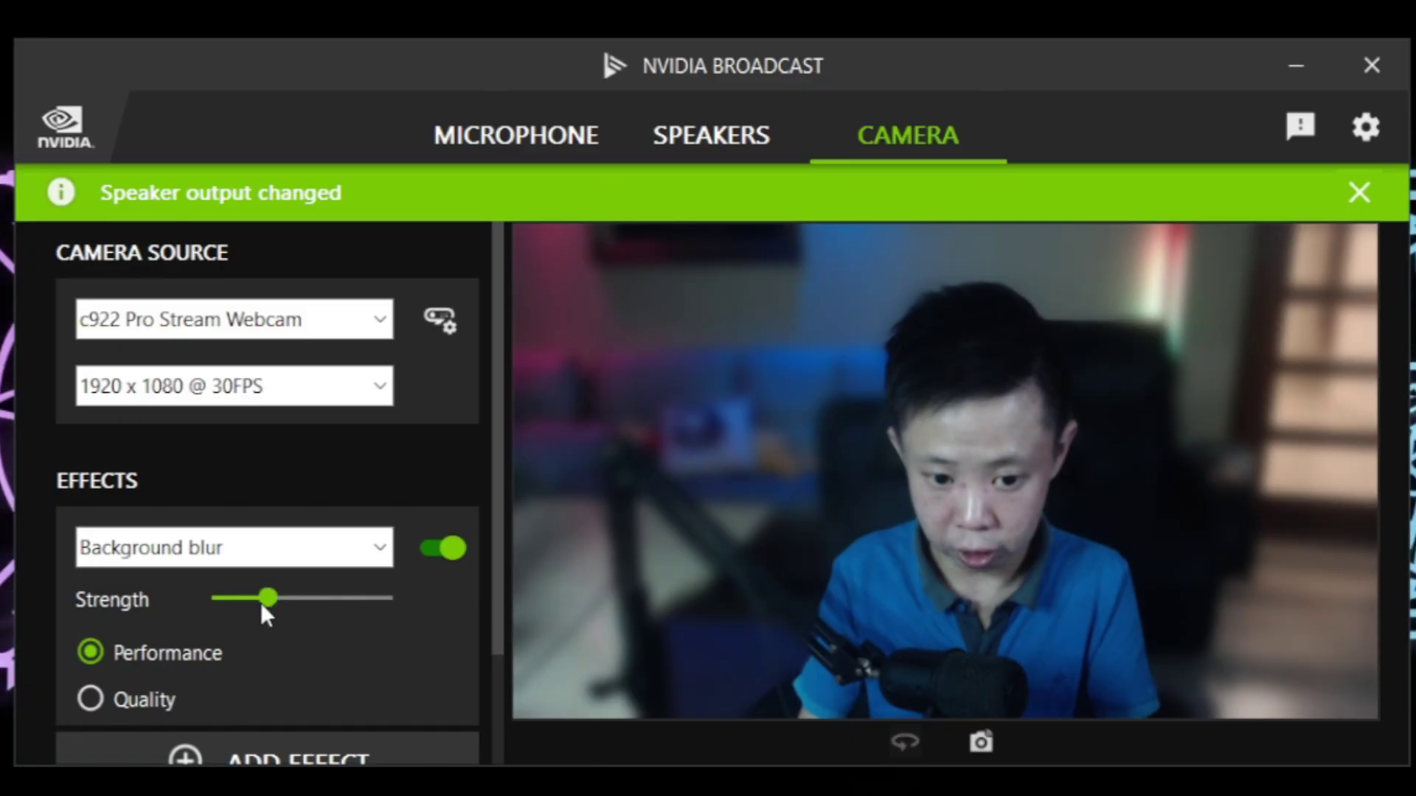
- Lower the camera's Background blur strength almost to its minimum
{"action": "left_click_drag", "start_coordinate": [262, 607], "coordinate": [230, 603]}
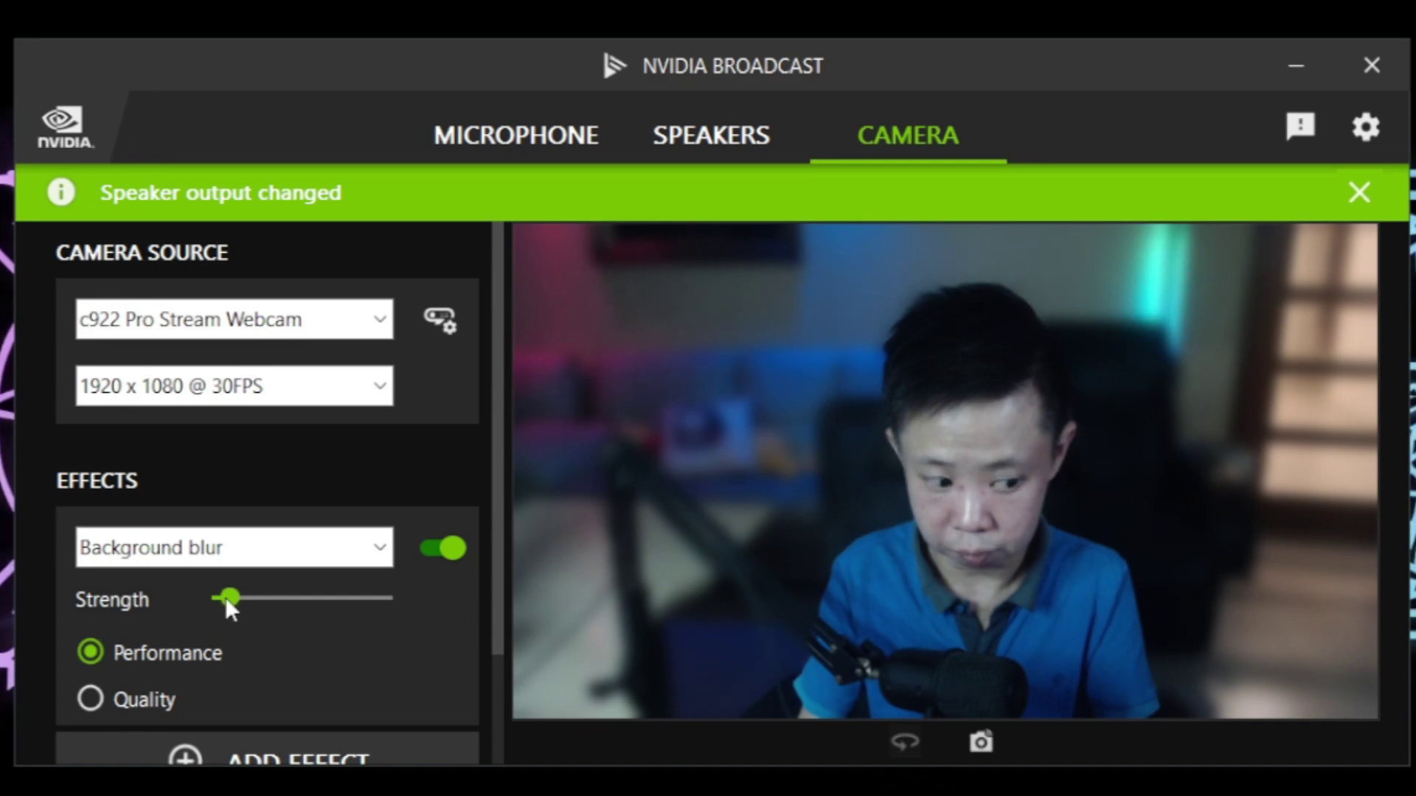